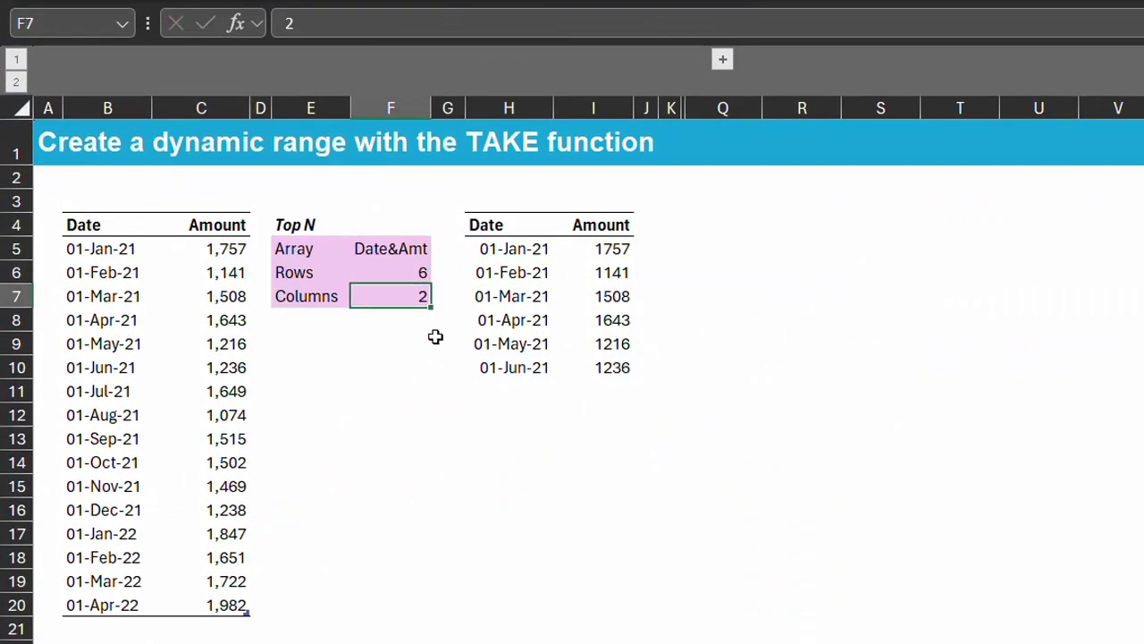
# - Try Rows counts of 8 and 7 in the Rows cell
pyautogui.press('Up')
pyautogui.write('8')
pyautogui.press('Return')
pyautogui.press('Up')
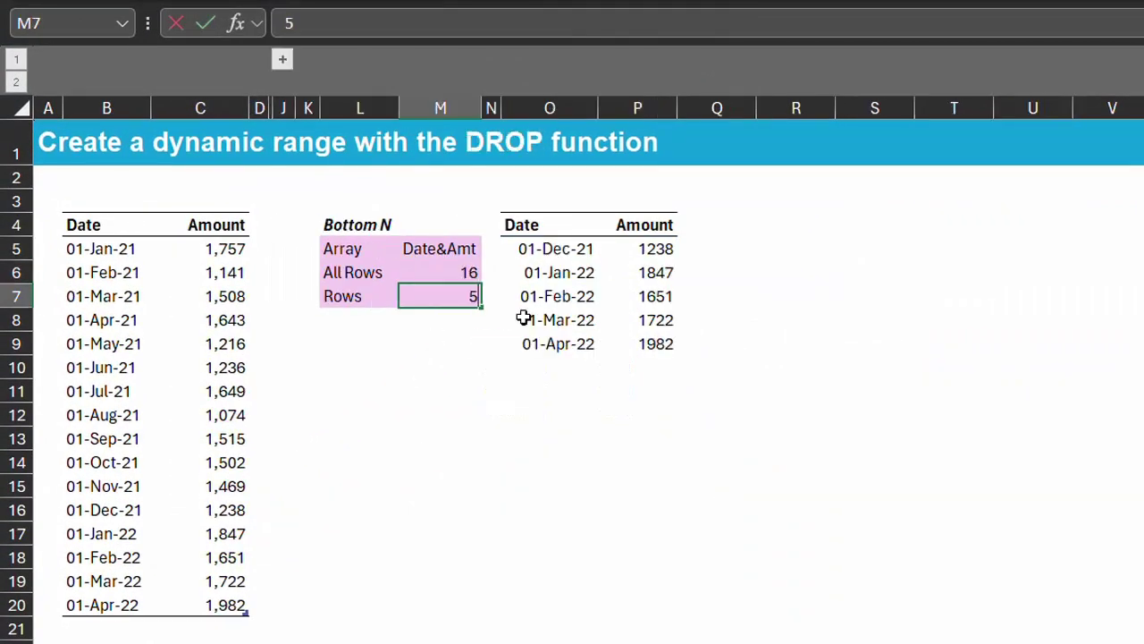
pyautogui.write('7')
pyautogui.press('Return')
pyautogui.press('Up')
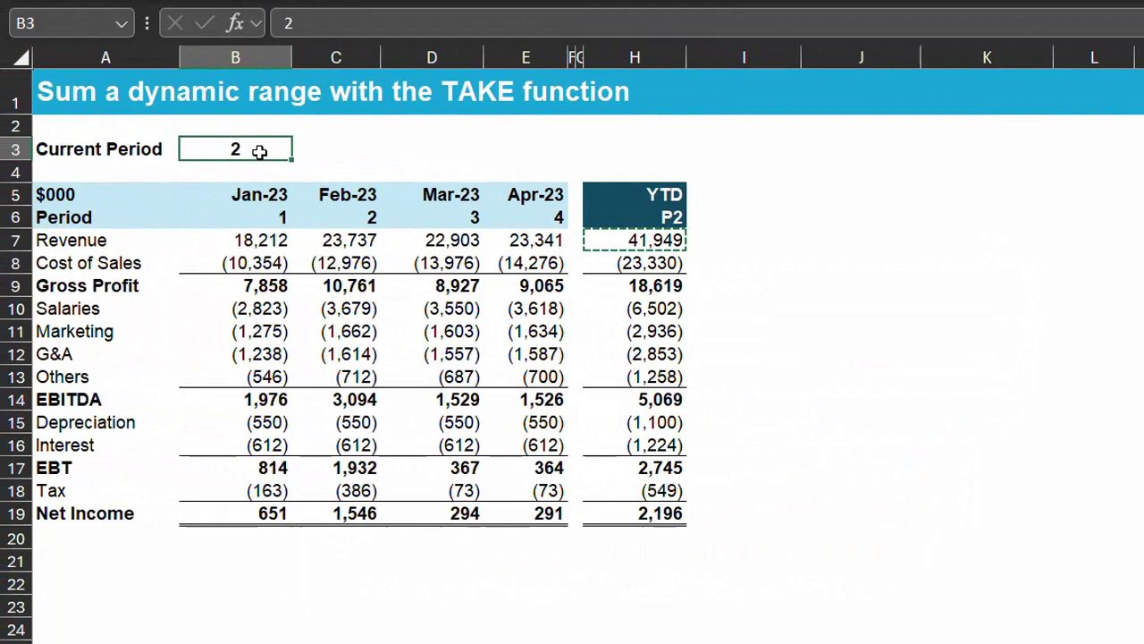
# - Set the YTD period cell to 1 to recalculate the totals
pyautogui.write('1')
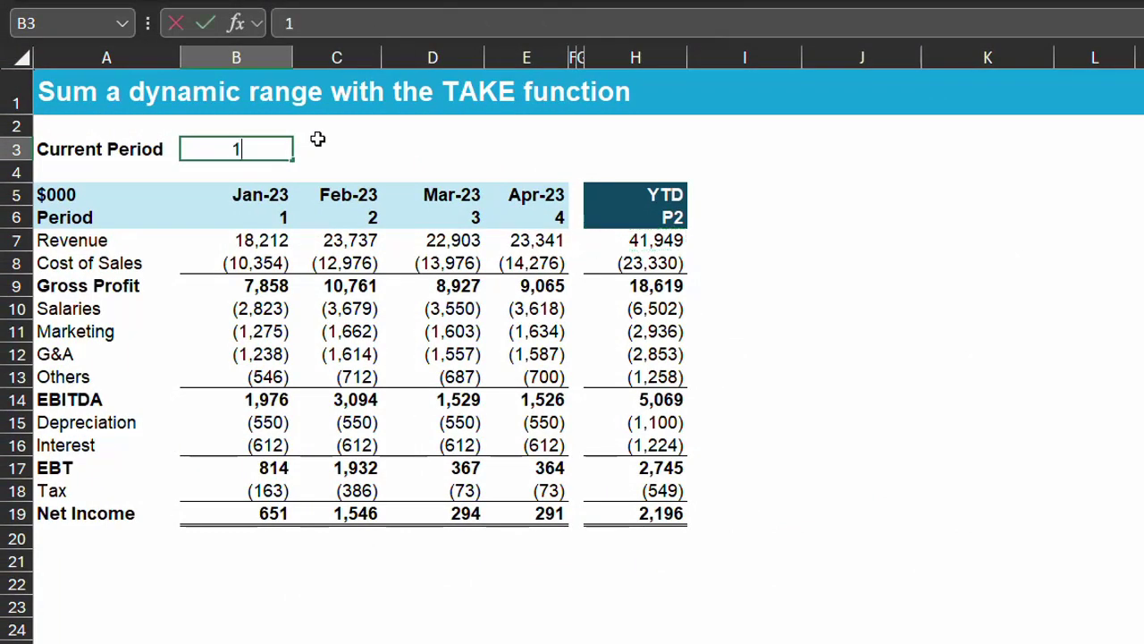
pyautogui.press('Return')
pyautogui.press('Up')
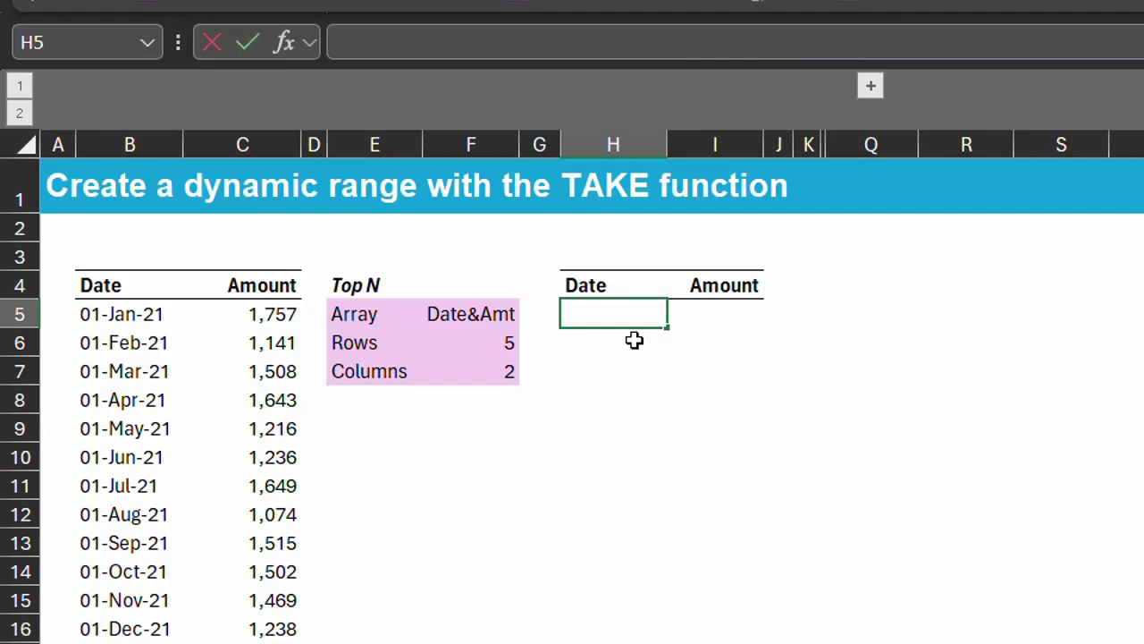
# - Enter =TAKE(DataTk,F6) in H5 to spill the first five dates and amounts
pyautogui.write('=take')
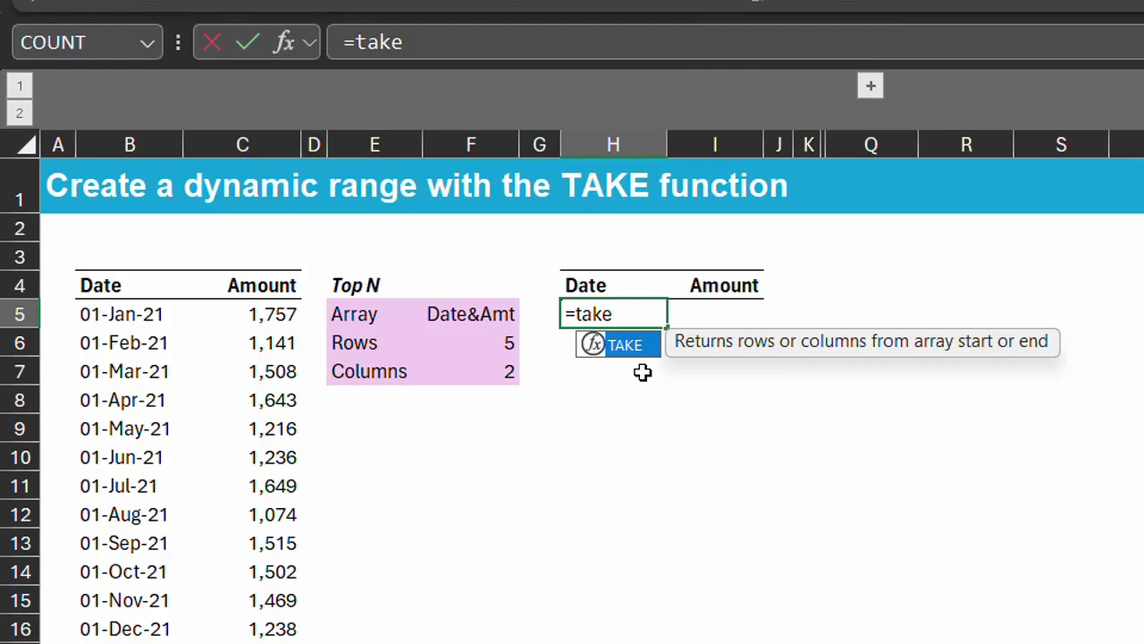
pyautogui.press('Tab')
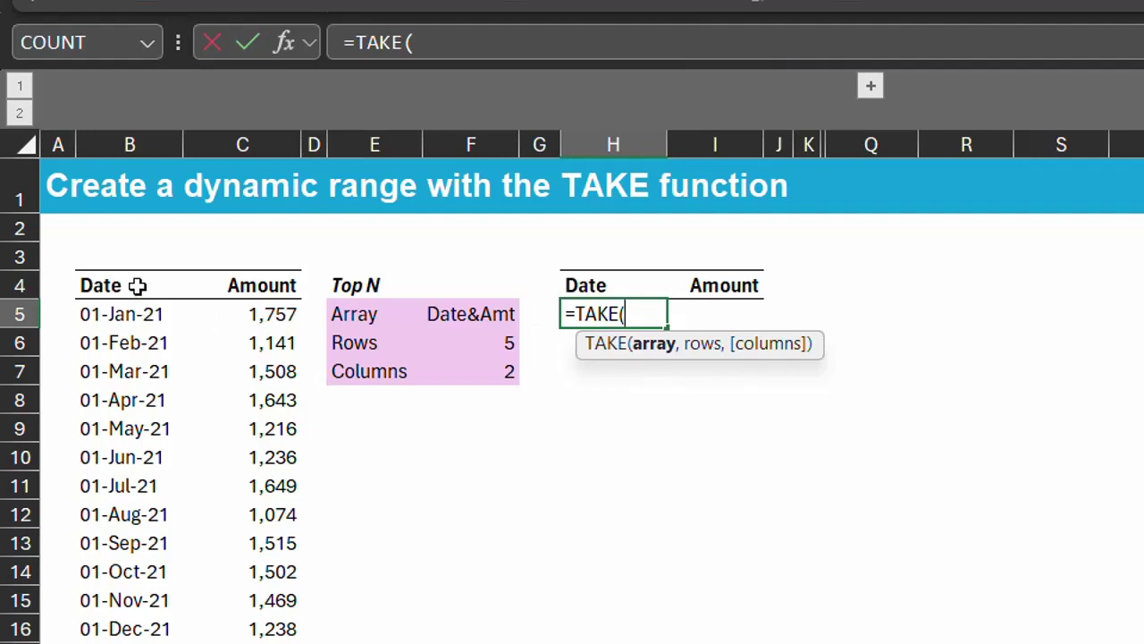
pyautogui.moveTo(128, 269)
pyautogui.mouseDown()
pyautogui.moveTo(158, 289)
pyautogui.moveTo(238, 288)
pyautogui.mouseUp()
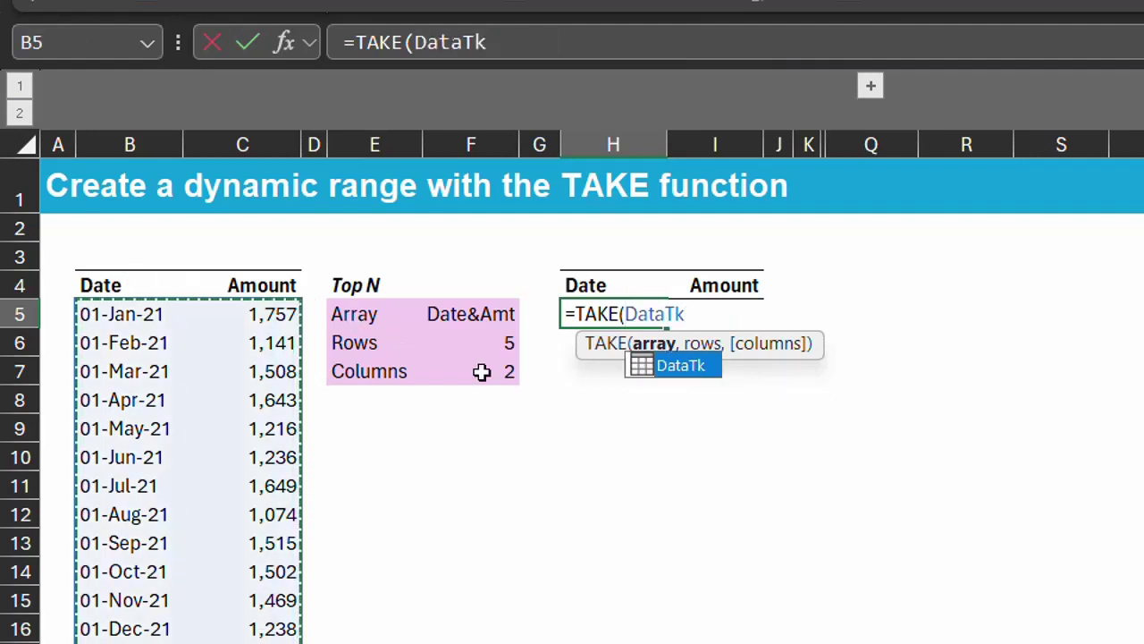
pyautogui.write(',')
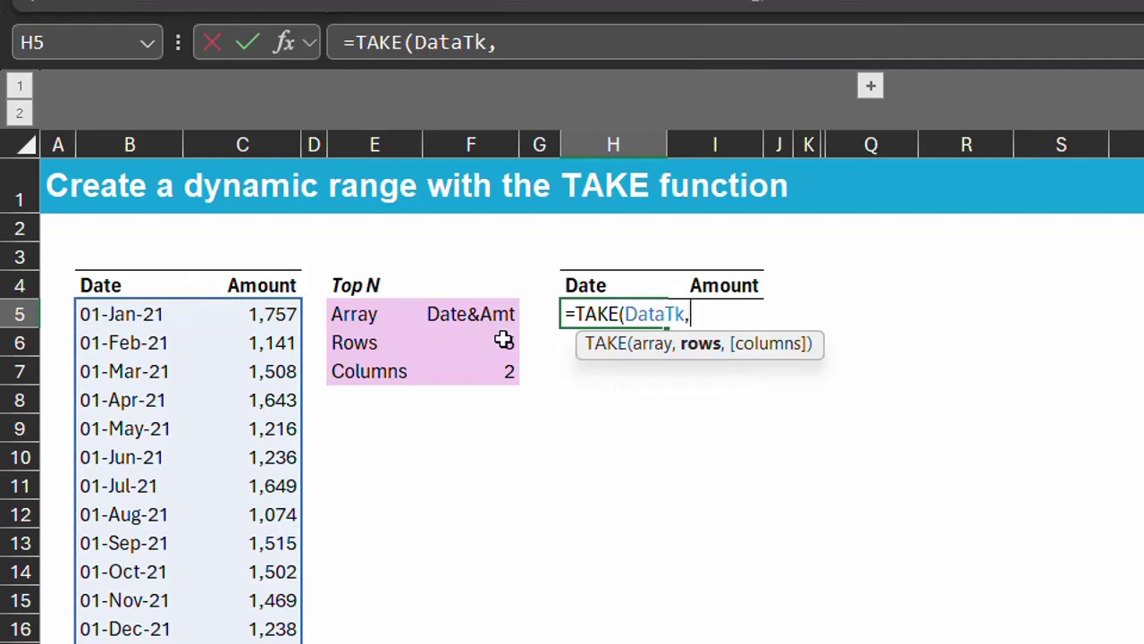
pyautogui.click(503, 339)
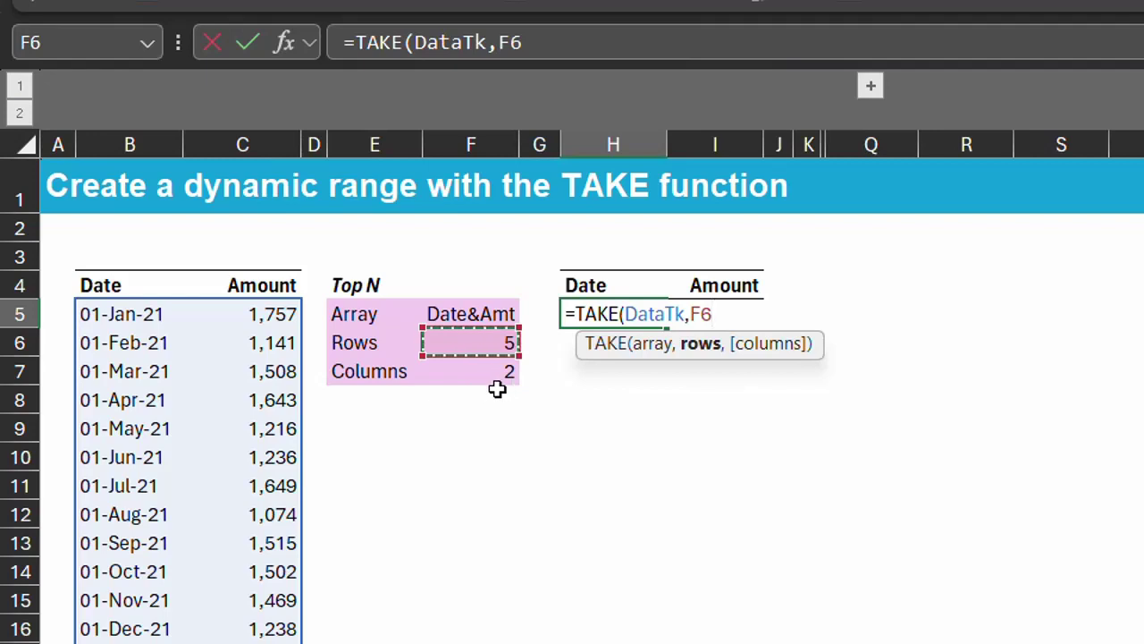
pyautogui.write(')')
pyautogui.press('Return')
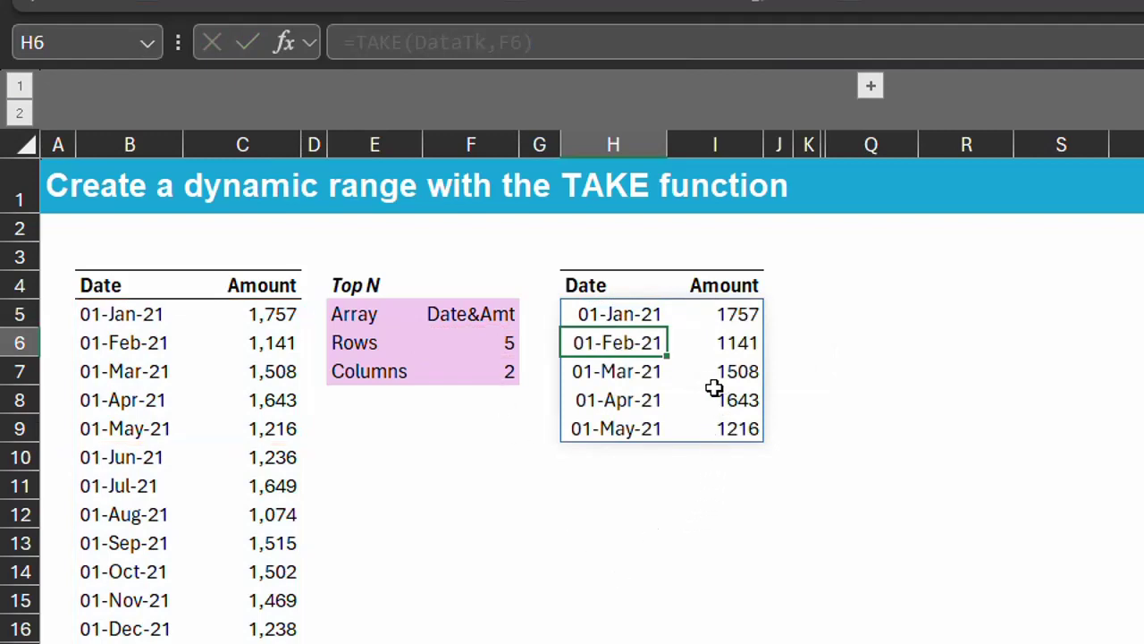
# - Test Rows counts of 6, 8 and 4 in F6 on the Top N output
pyautogui.click(515, 339)
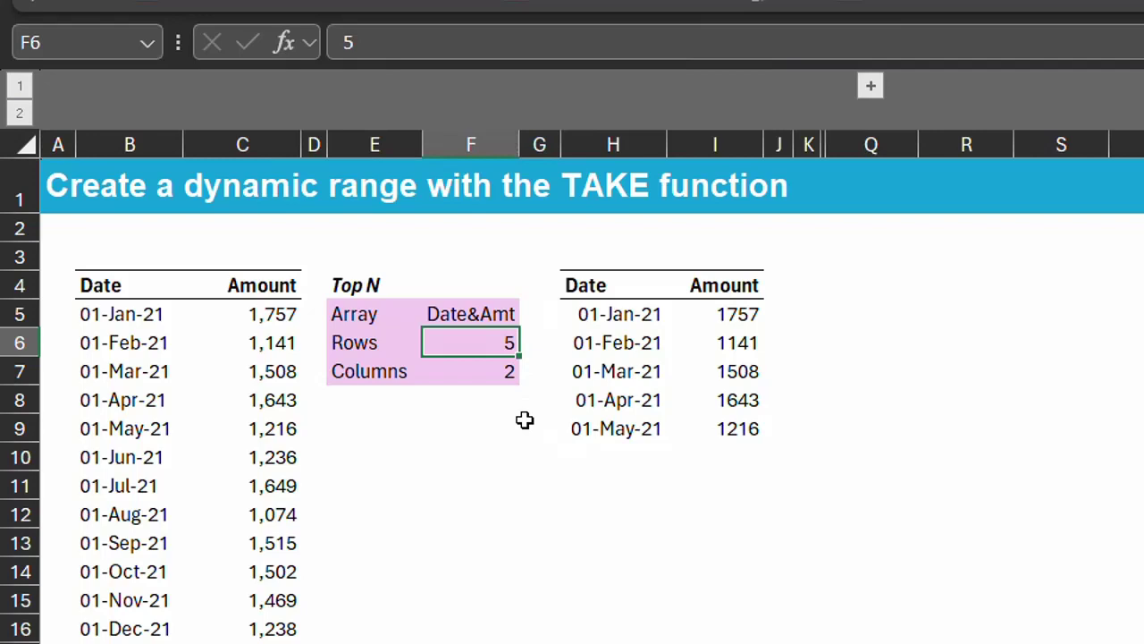
pyautogui.write('6')
pyautogui.press('Return')
pyautogui.press('Up')
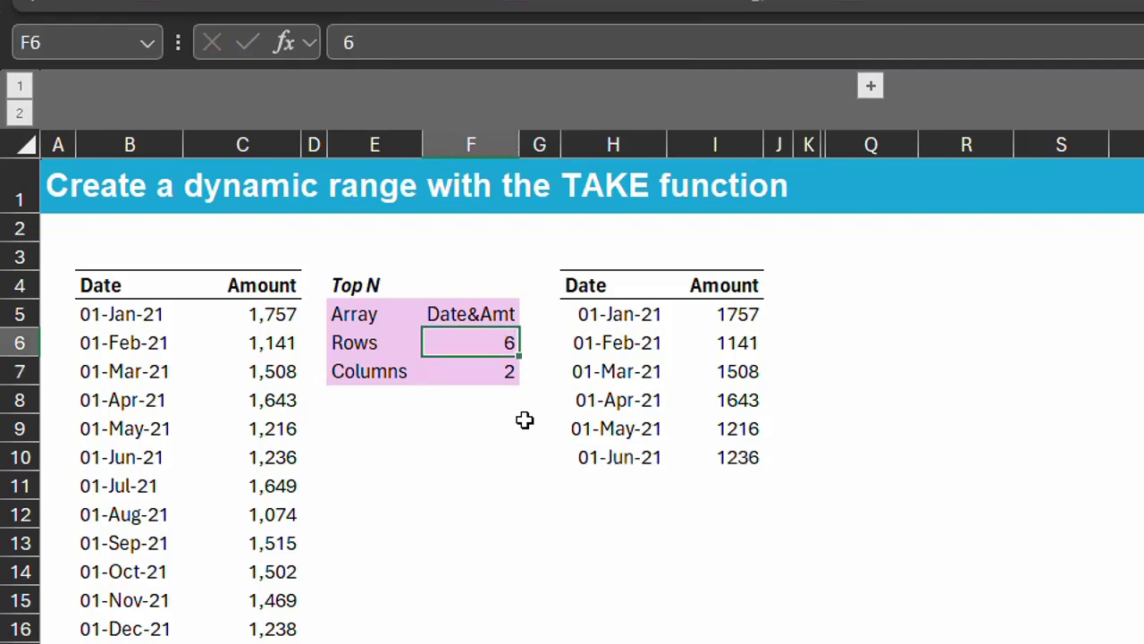
pyautogui.write('8')
pyautogui.press('Return')
pyautogui.press('Up')
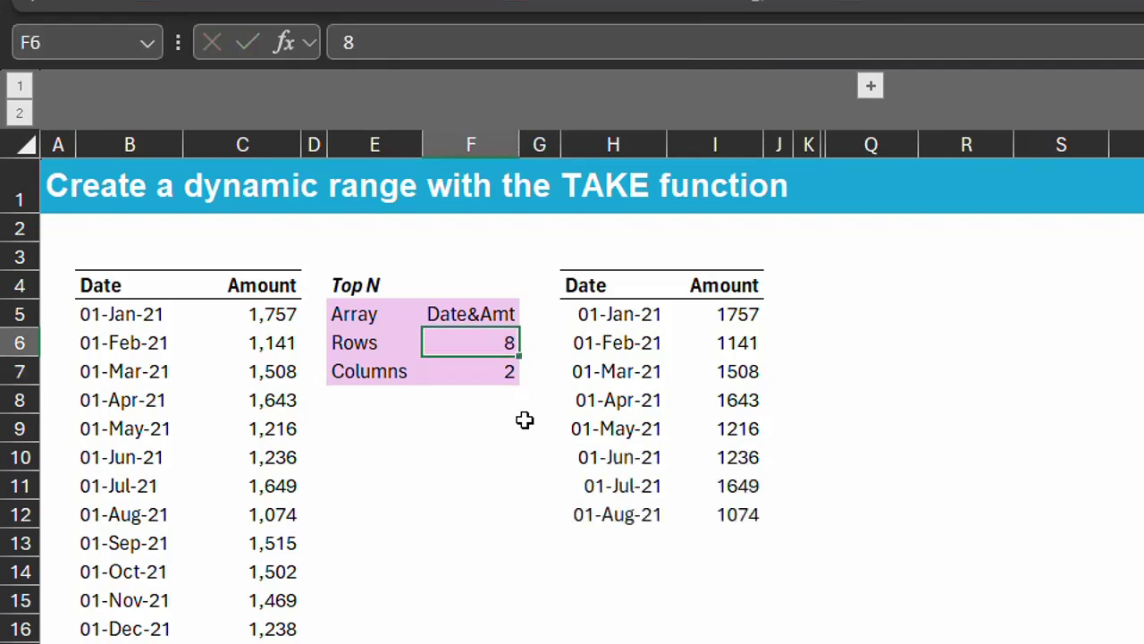
pyautogui.write('4')
pyautogui.press('Return')
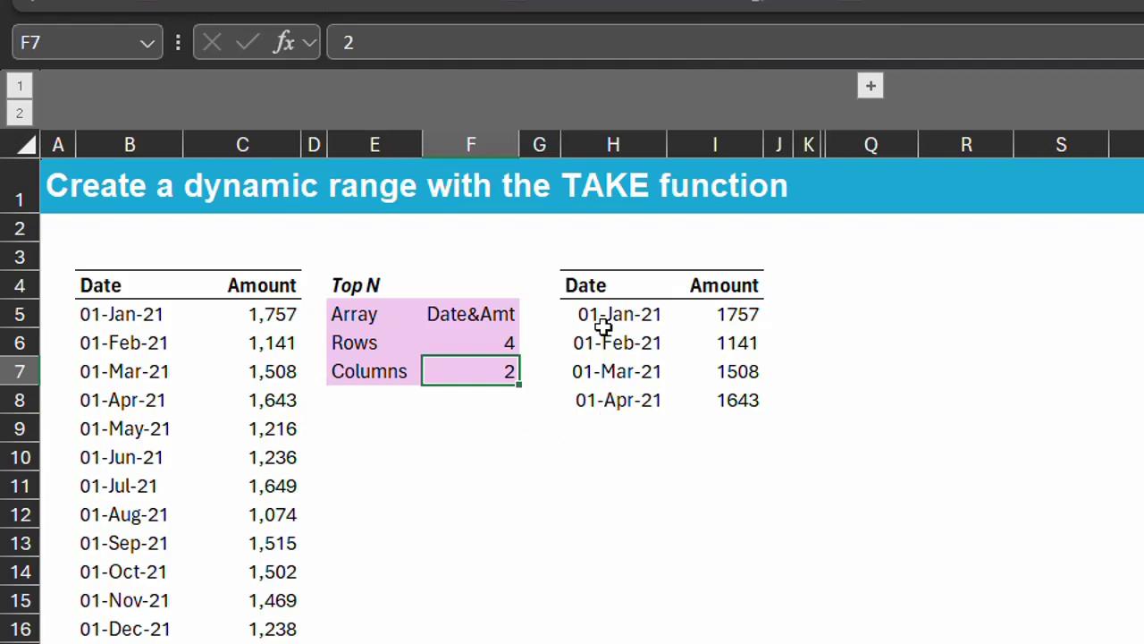
# - Insert a default column chart of H4:I8 and set Rows to 5
pyautogui.moveTo(596, 286)
pyautogui.mouseDown()
pyautogui.moveTo(703, 364)
pyautogui.moveTo(725, 399)
pyautogui.mouseUp()
pyautogui.hotkey('alt', 'F1')
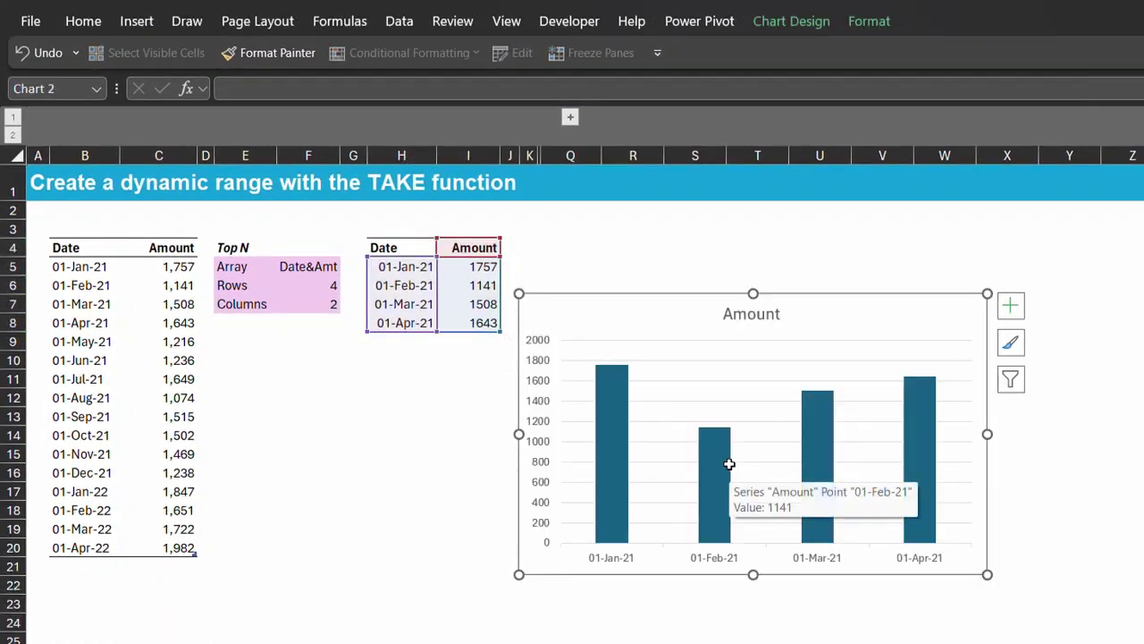
pyautogui.click(334, 286)
pyautogui.write('5')
pyautogui.press('Return')
pyautogui.press('Up')
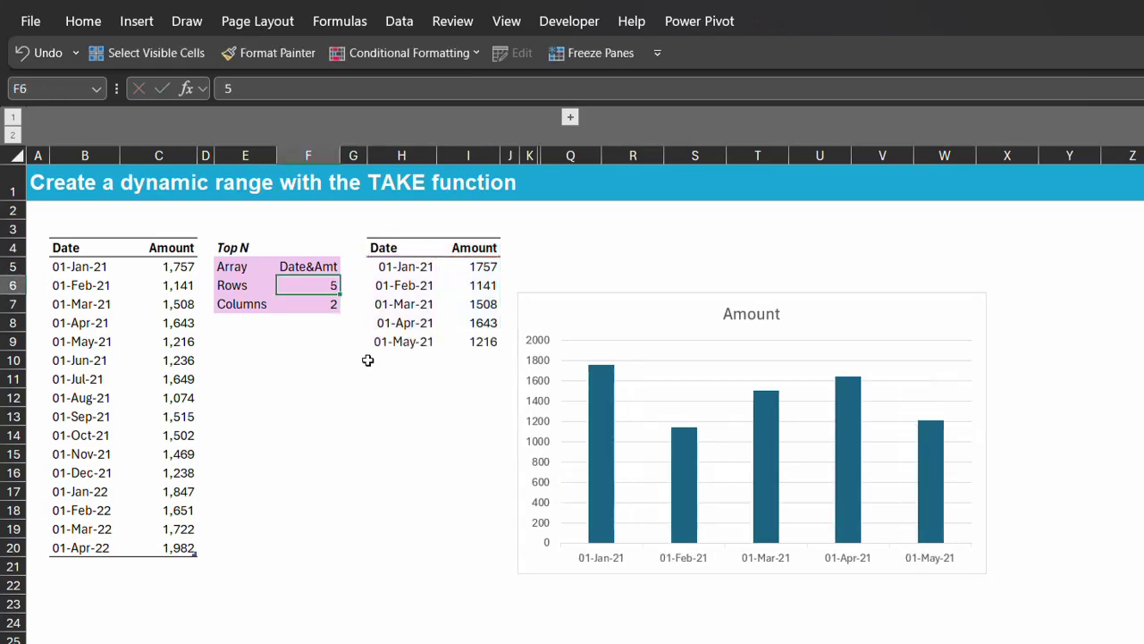
# - Vary Rows through 2, 1, 7 and 5 to watch the chart resize
pyautogui.write('2')
pyautogui.press('Return')
pyautogui.press('Up')
pyautogui.write('1')
pyautogui.press('Return')
pyautogui.press('Up')
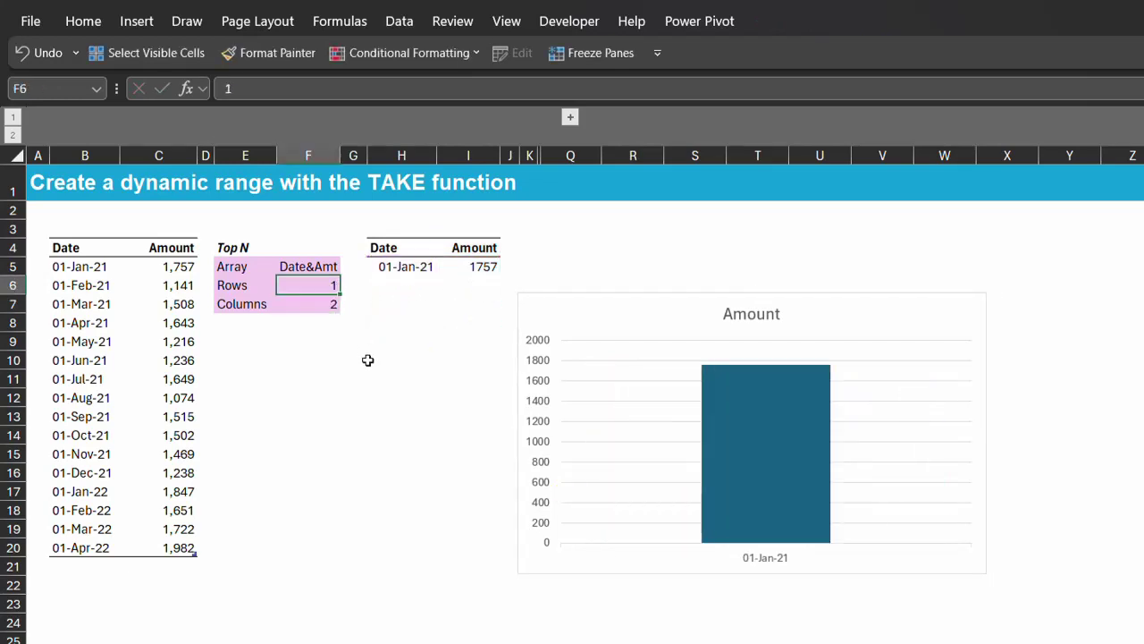
pyautogui.write('7')
pyautogui.press('Return')
pyautogui.press('Up')
pyautogui.write('5')
pyautogui.press('Return')
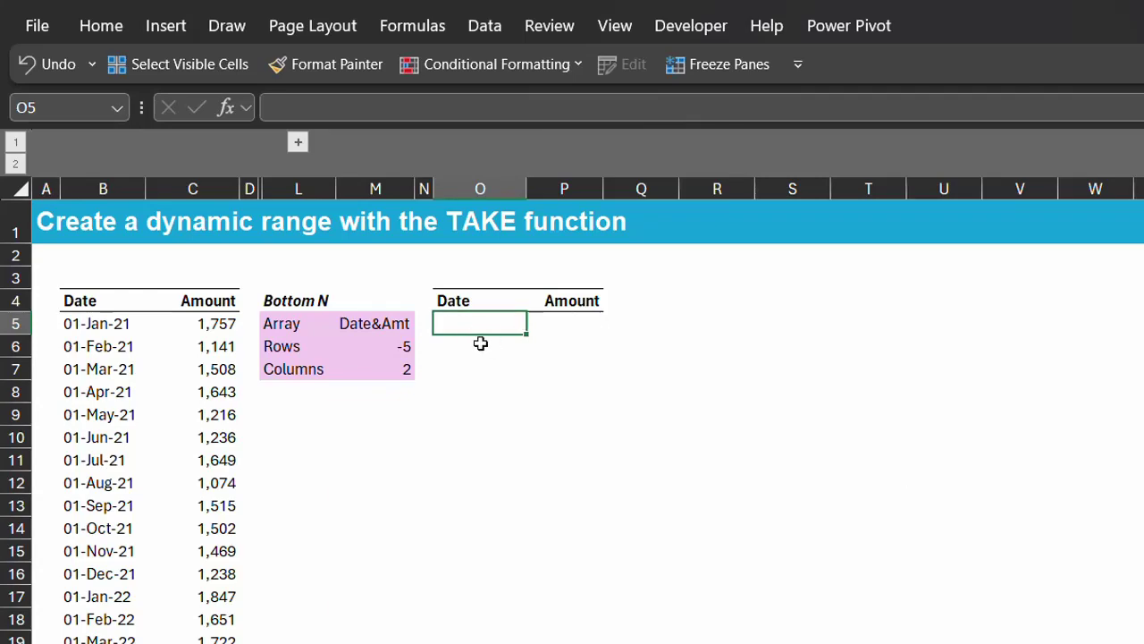
# - Enter =TAKE(DataTk,M6) in O5 to spill the table's last rows
pyautogui.write('=TAKE(')
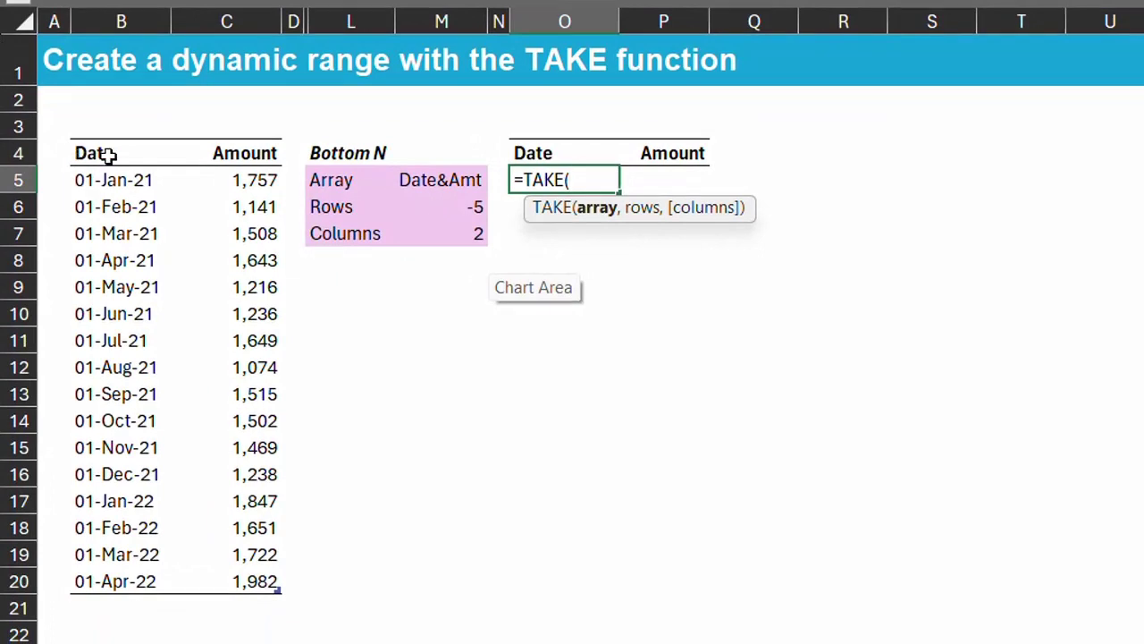
pyautogui.moveTo(113, 135); pyautogui.dragTo(236, 182)
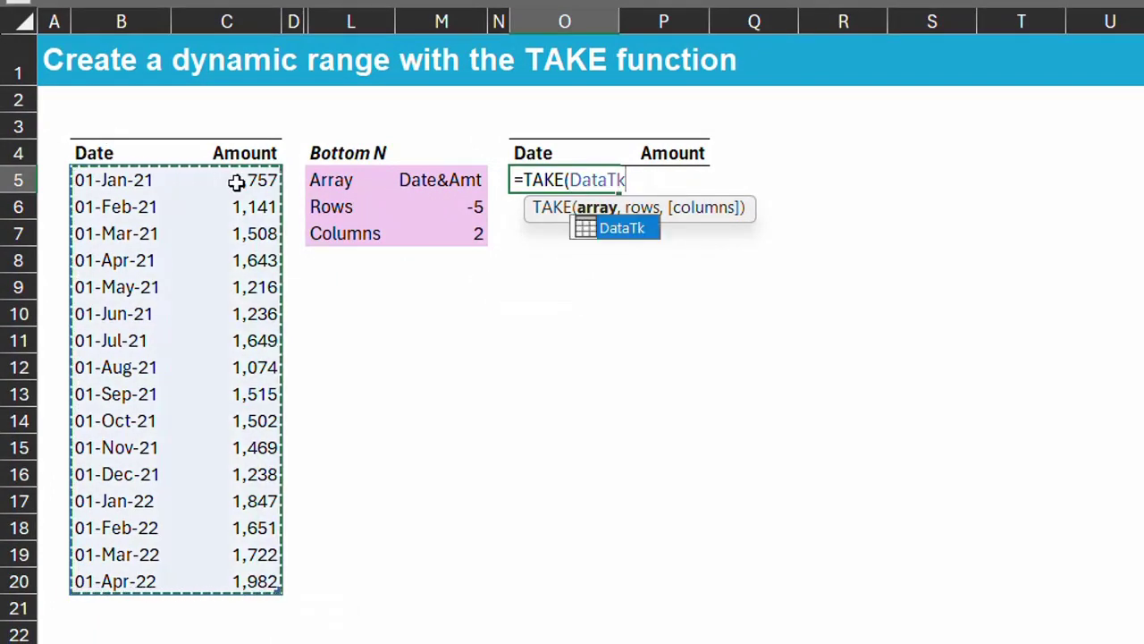
pyautogui.write(',')
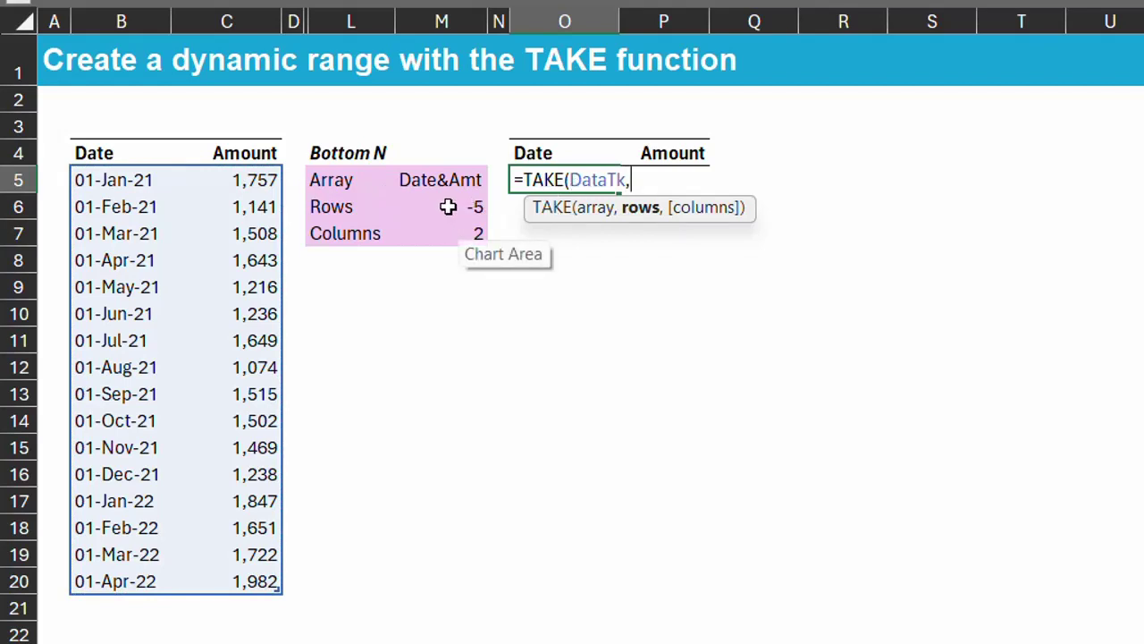
pyautogui.click(448, 207)
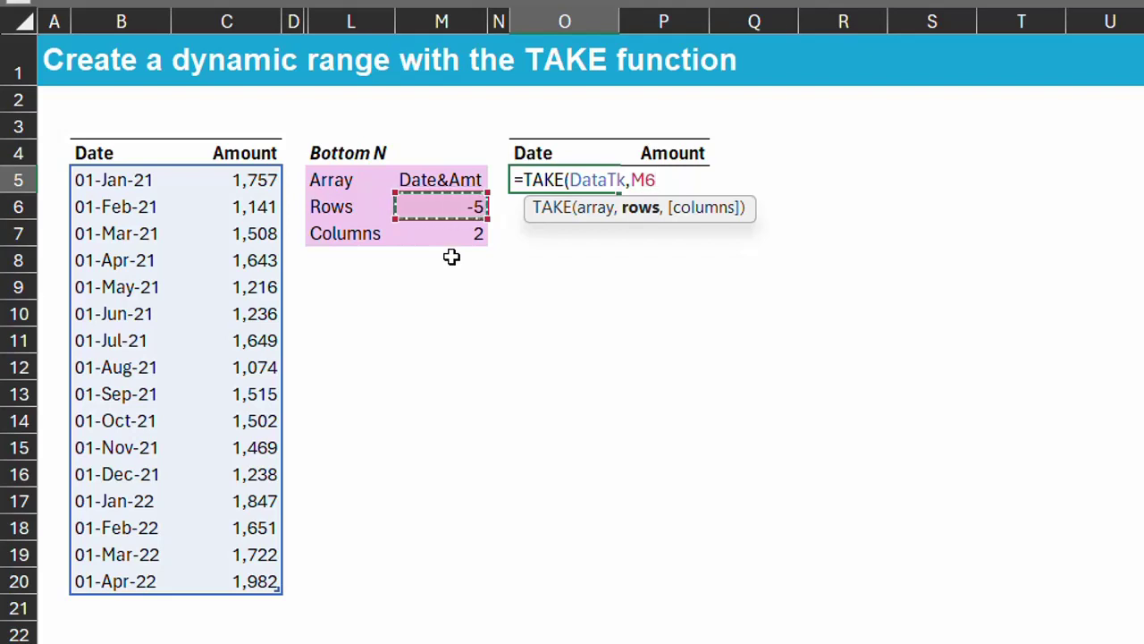
pyautogui.write(')')
pyautogui.press('Return')
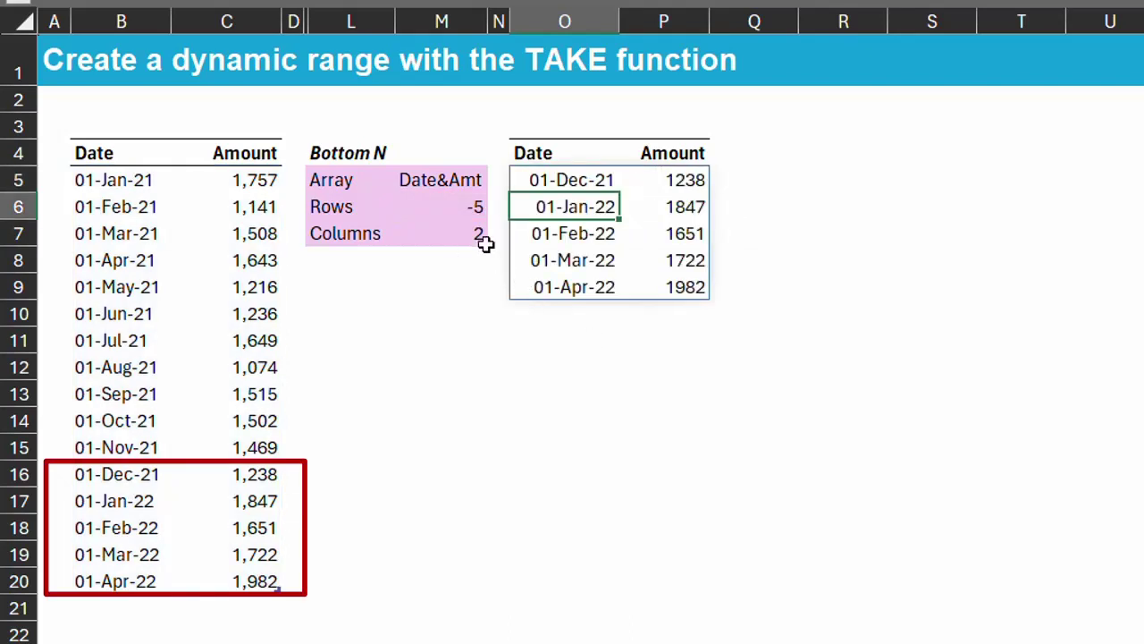
# - Change M6 to -7 and then -2 to show fewer bottom rows
pyautogui.click(472, 210)
pyautogui.write('-7')
pyautogui.press('Return')
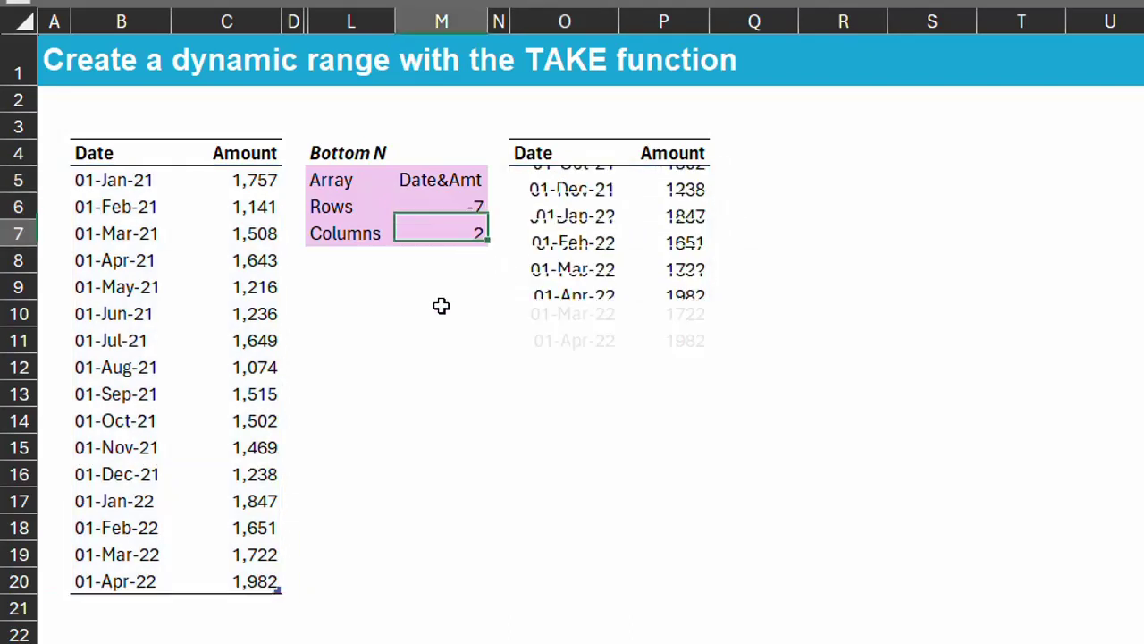
pyautogui.press('Up')
pyautogui.write('-2')
pyautogui.press('Return')
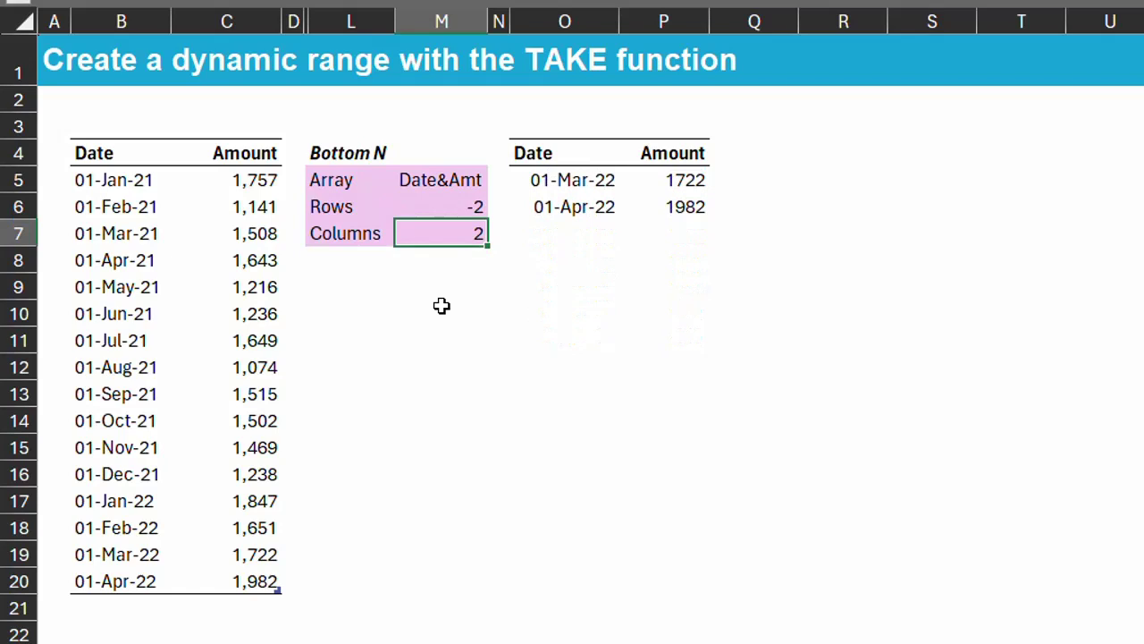
# - Add 'Subscribe' in B21 below the data and set M6 to -4
pyautogui.click(138, 602)
pyautogui.write('Subscribe')
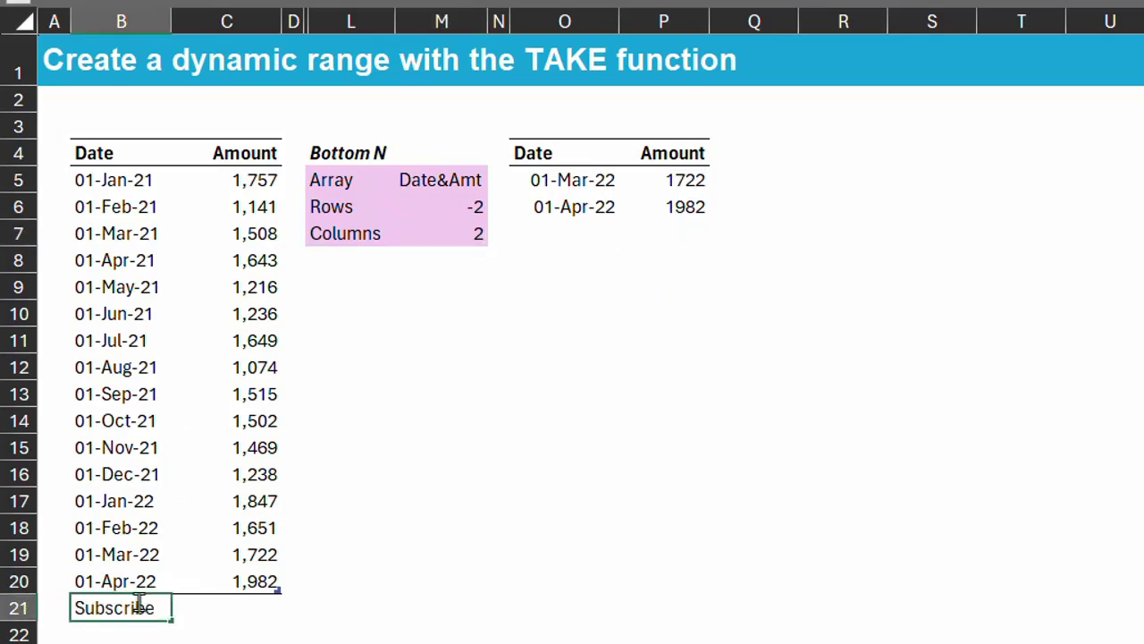
pyautogui.press('Return')
pyautogui.click(456, 214)
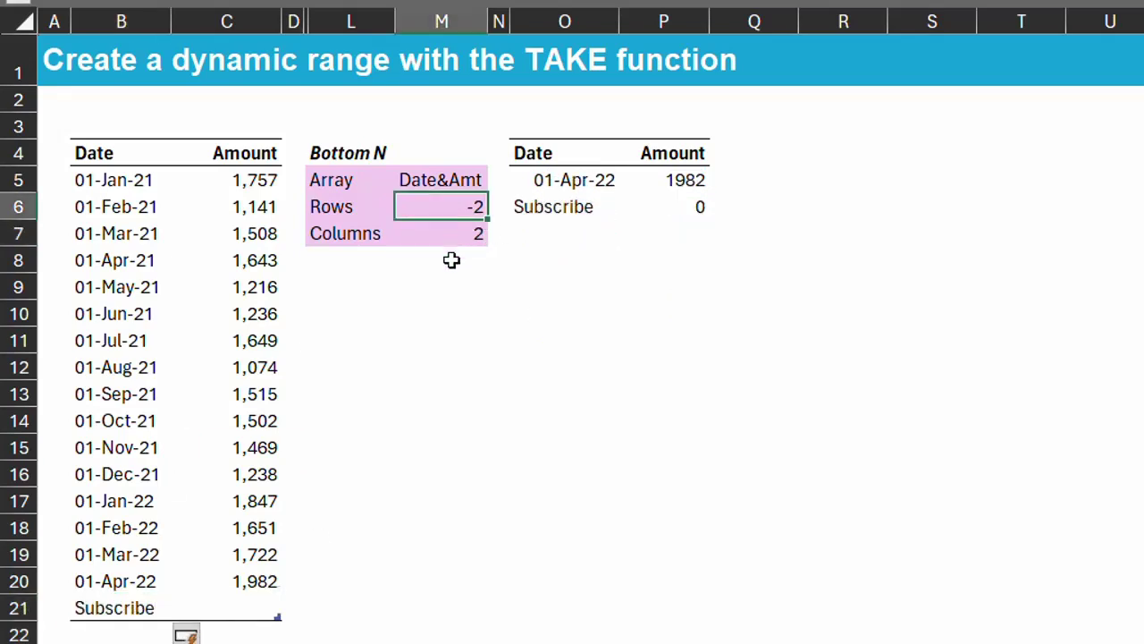
pyautogui.write('-4')
pyautogui.press('Return')
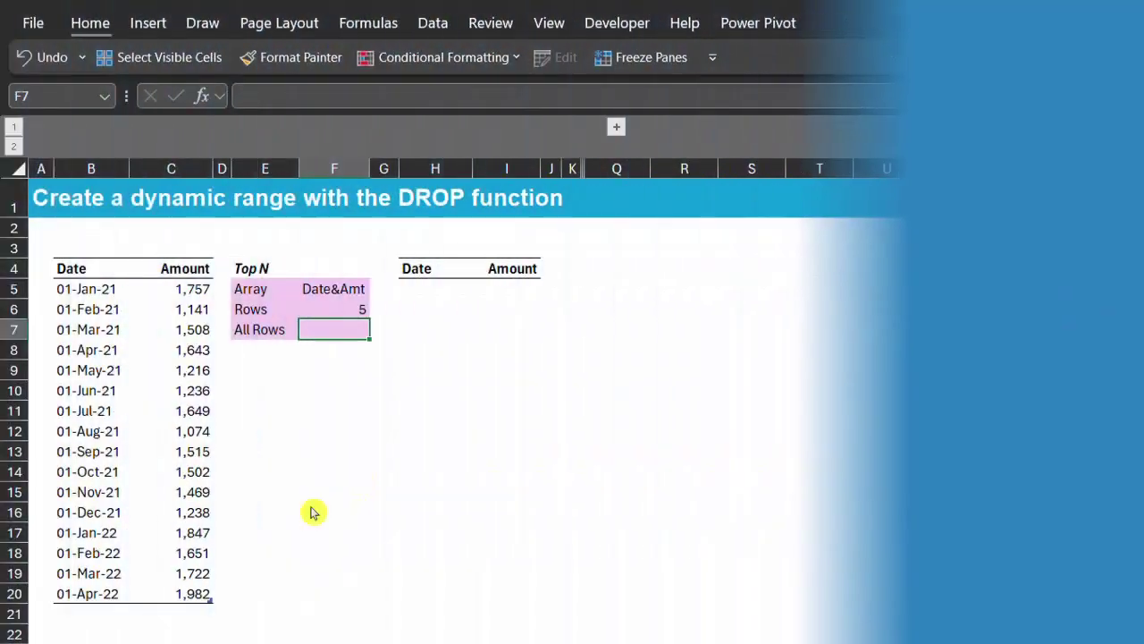
# - Enter =DROP(DataDR,F6) in H5 to spill every row after the first five
pyautogui.click(430, 292)
pyautogui.write('=')
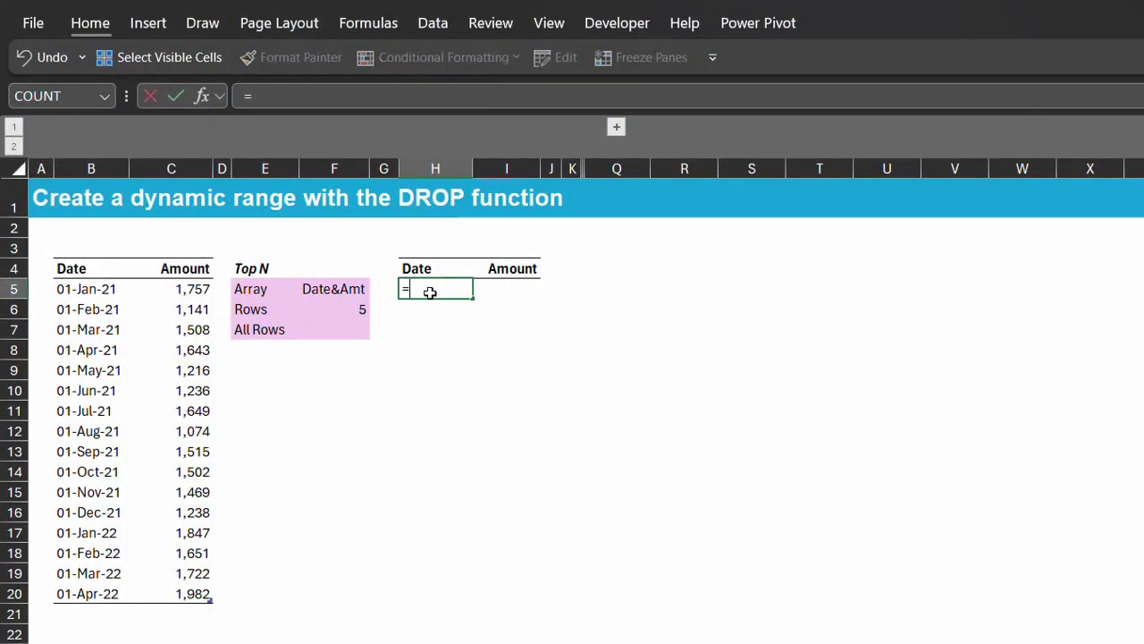
pyautogui.write('dro')
pyautogui.press('Tab')
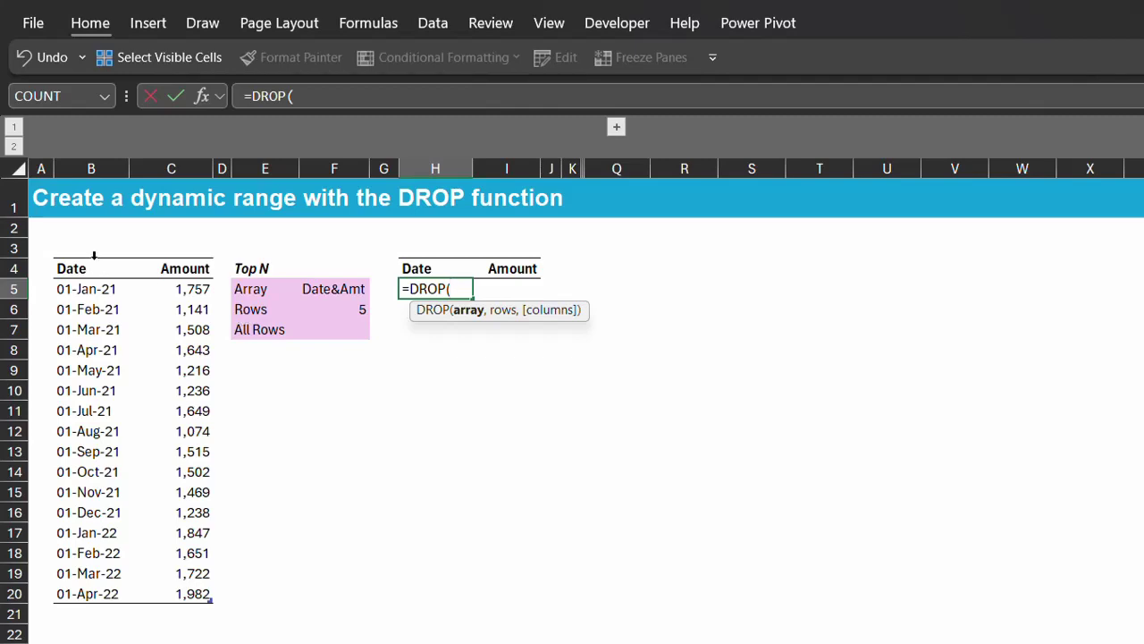
pyautogui.click(139, 261)
pyautogui.moveTo(139, 261); pyautogui.dragTo(164, 261)
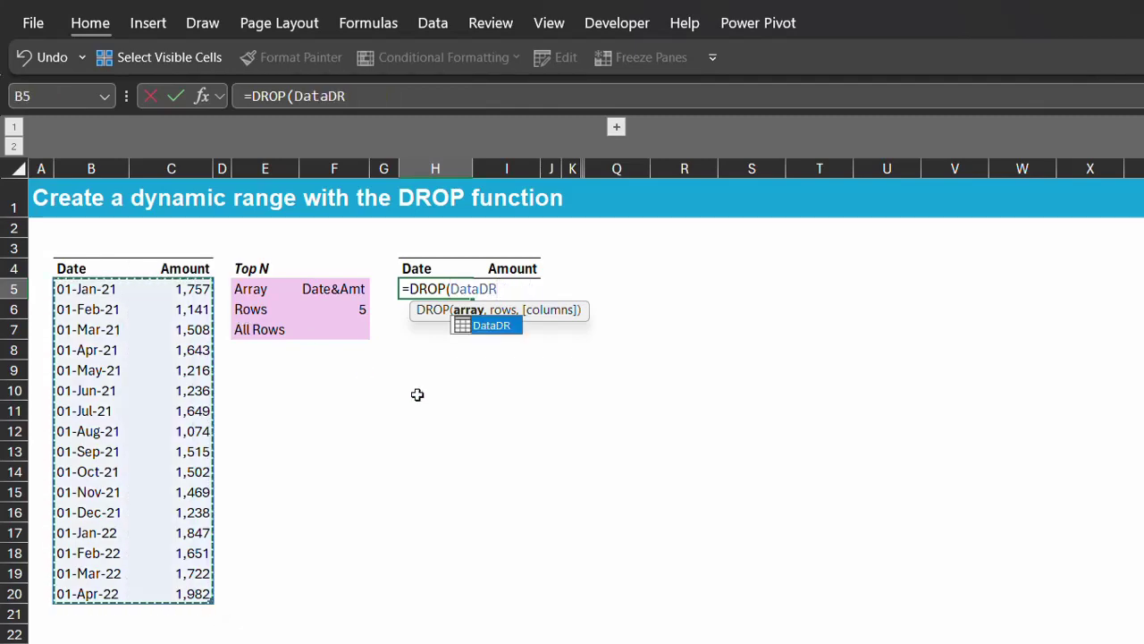
pyautogui.write(',')
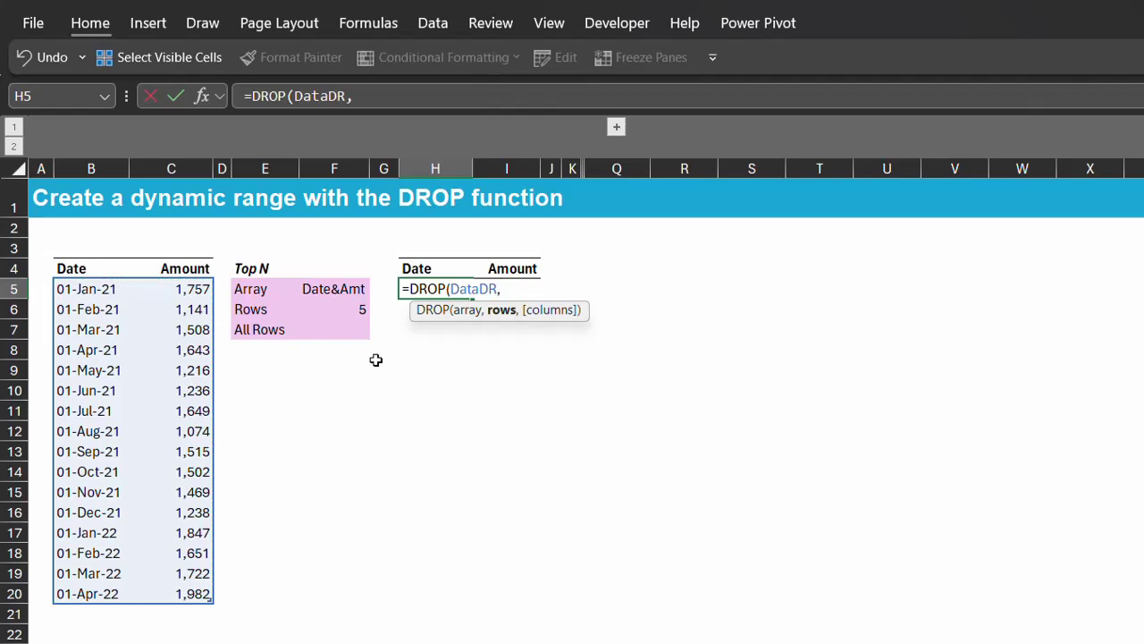
pyautogui.click(347, 313)
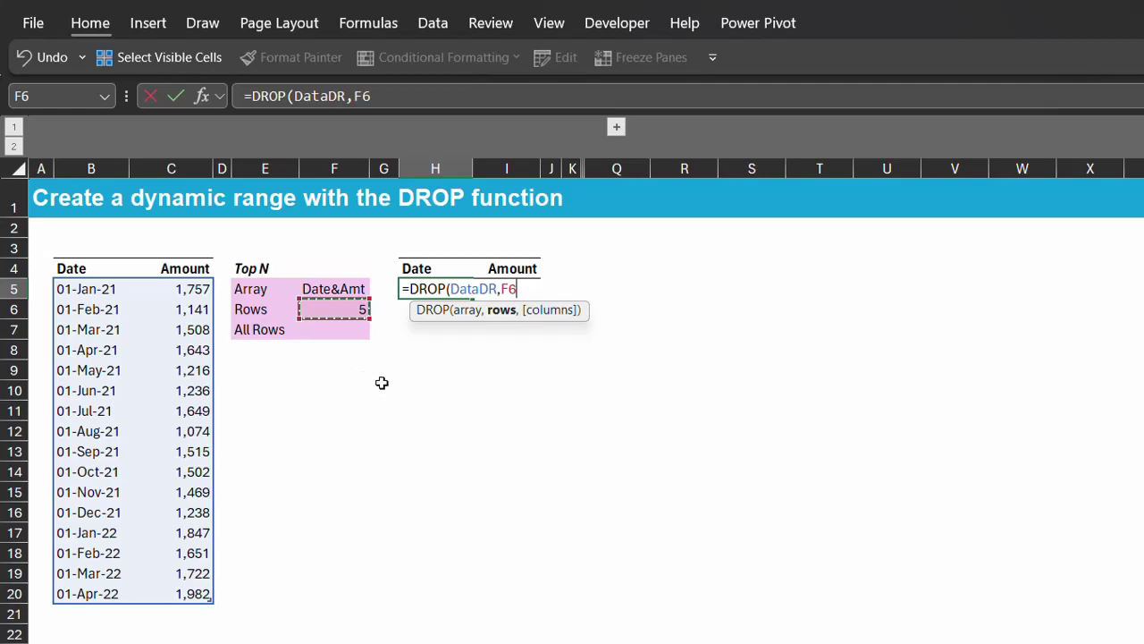
pyautogui.write(')')
pyautogui.press('Return')
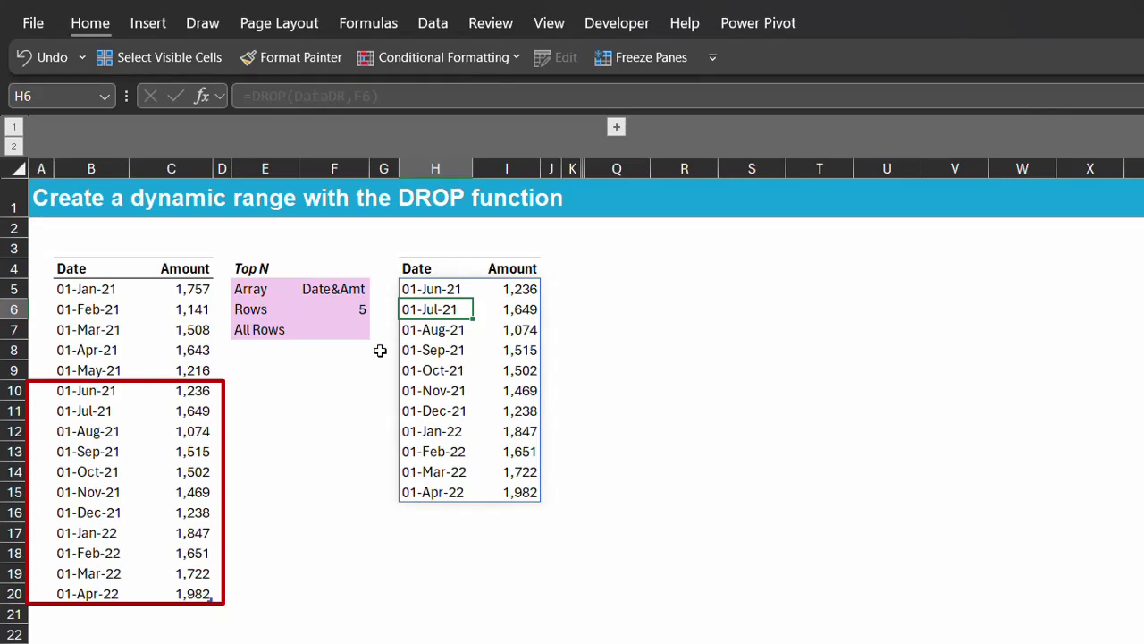
pyautogui.click(380, 351)
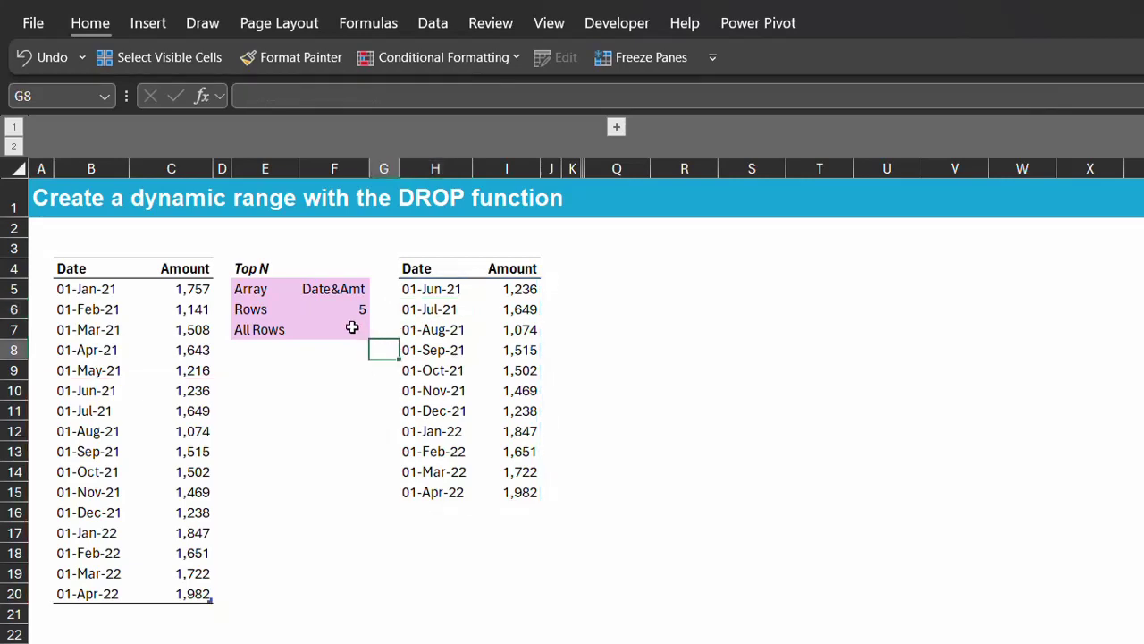
# - Enter =COUNTA of the table's Date column in F7, giving 16
pyautogui.click(353, 327)
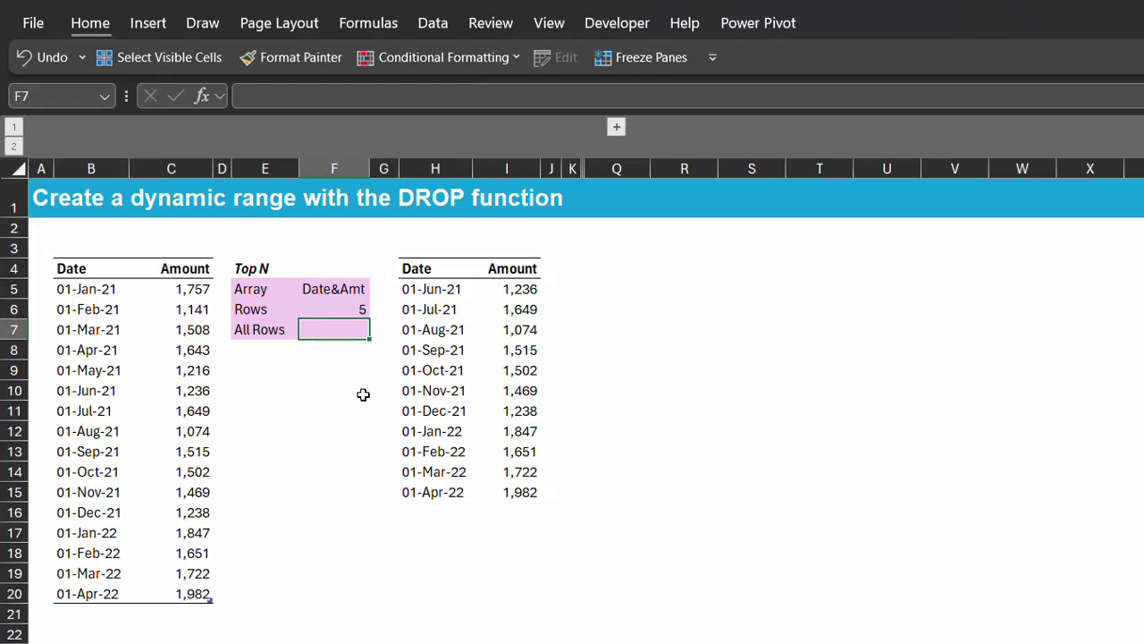
pyautogui.write('=counta')
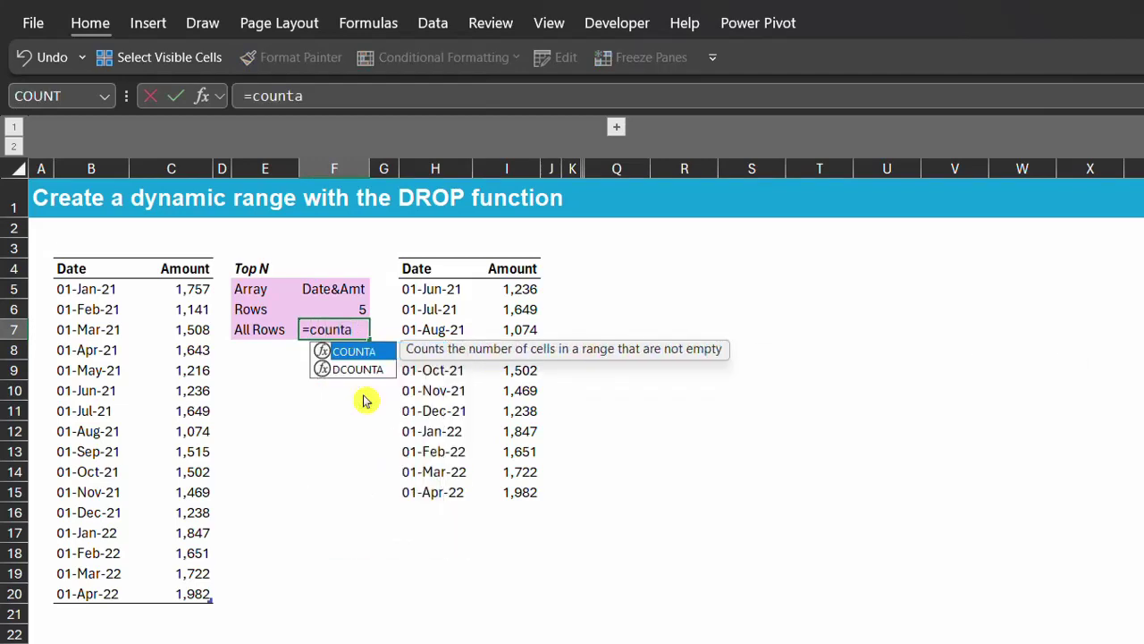
pyautogui.press('Tab')
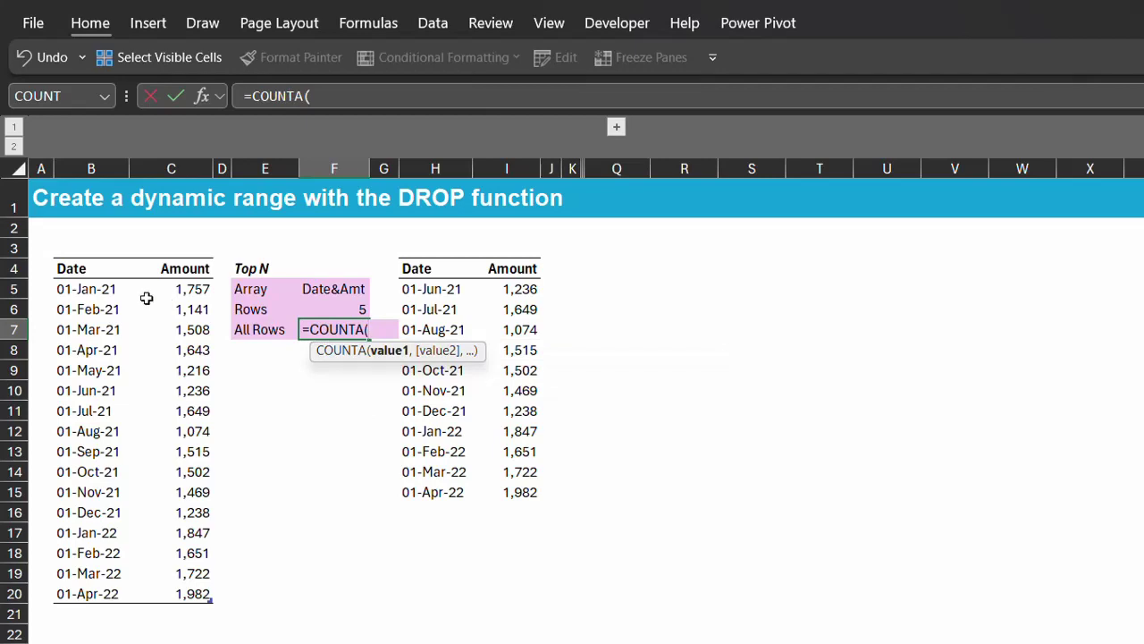
pyautogui.click(93, 256)
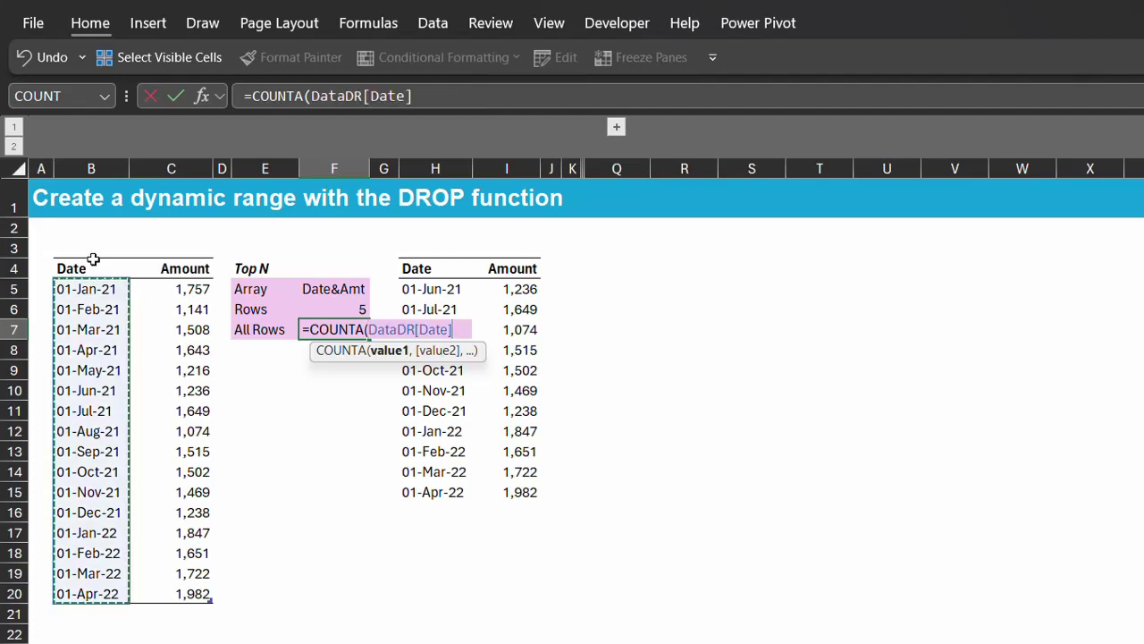
pyautogui.write(')')
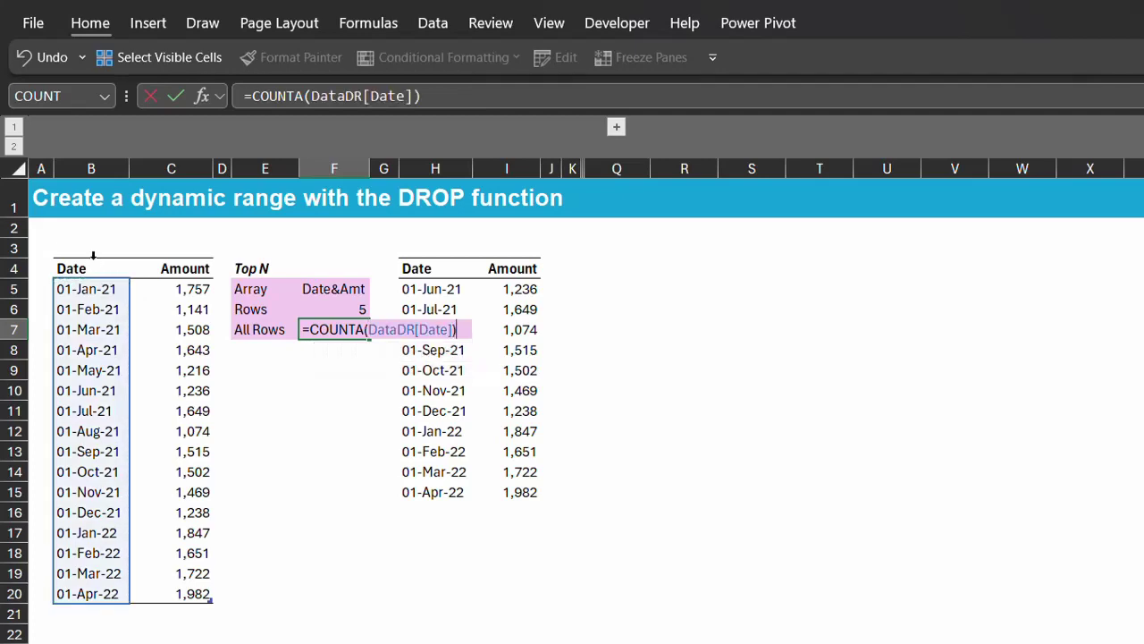
pyautogui.press('Return')
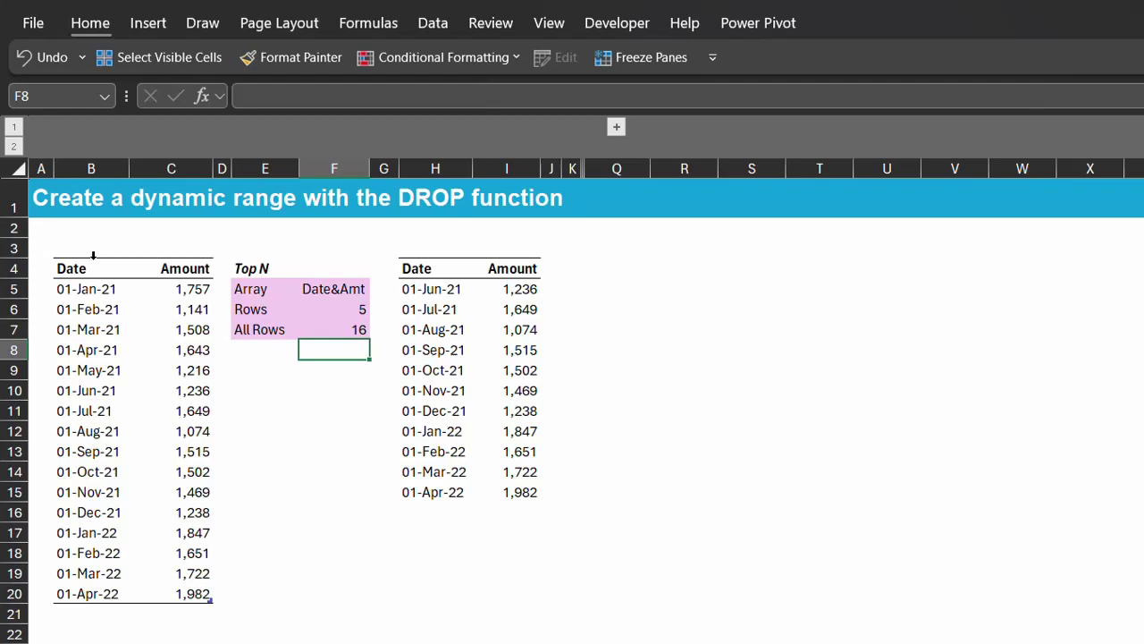
# - Test =F6-F7 in F8, then clear it and move back to the results
pyautogui.write('=')
pyautogui.press('Up')
pyautogui.press('Up')
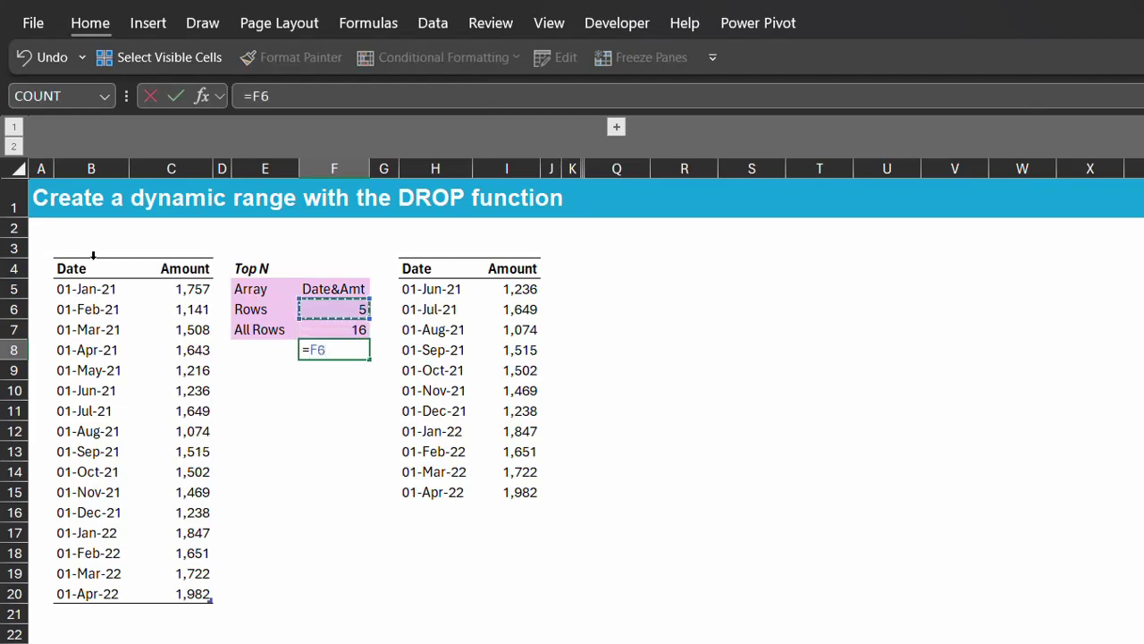
pyautogui.write('-')
pyautogui.press('Up')
pyautogui.press('Return')
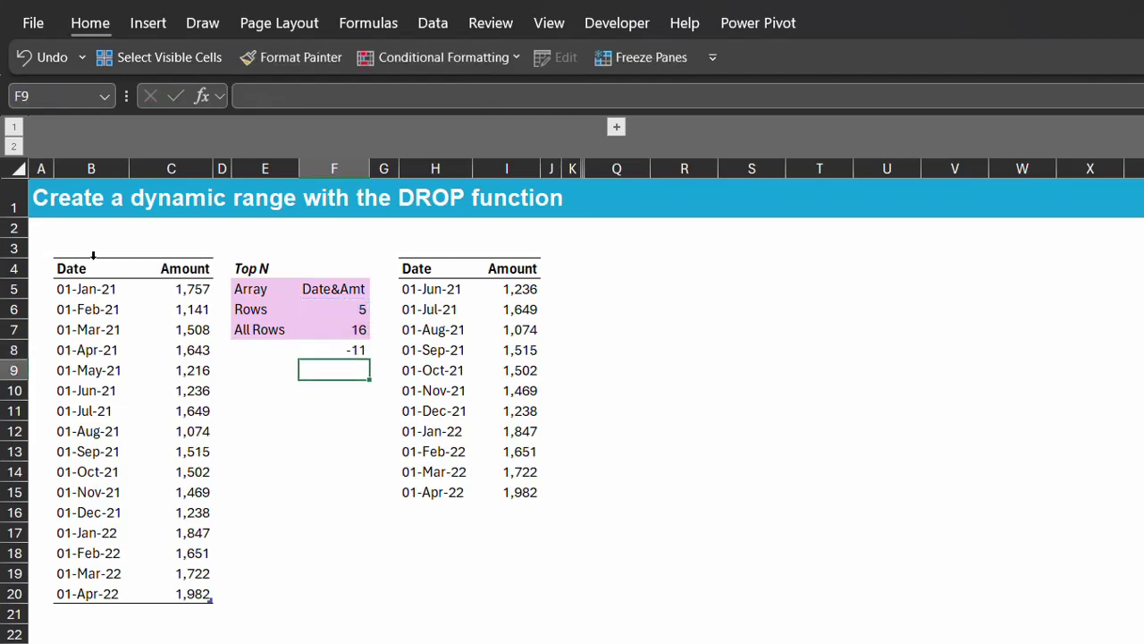
pyautogui.press('Up')
pyautogui.press('Delete')
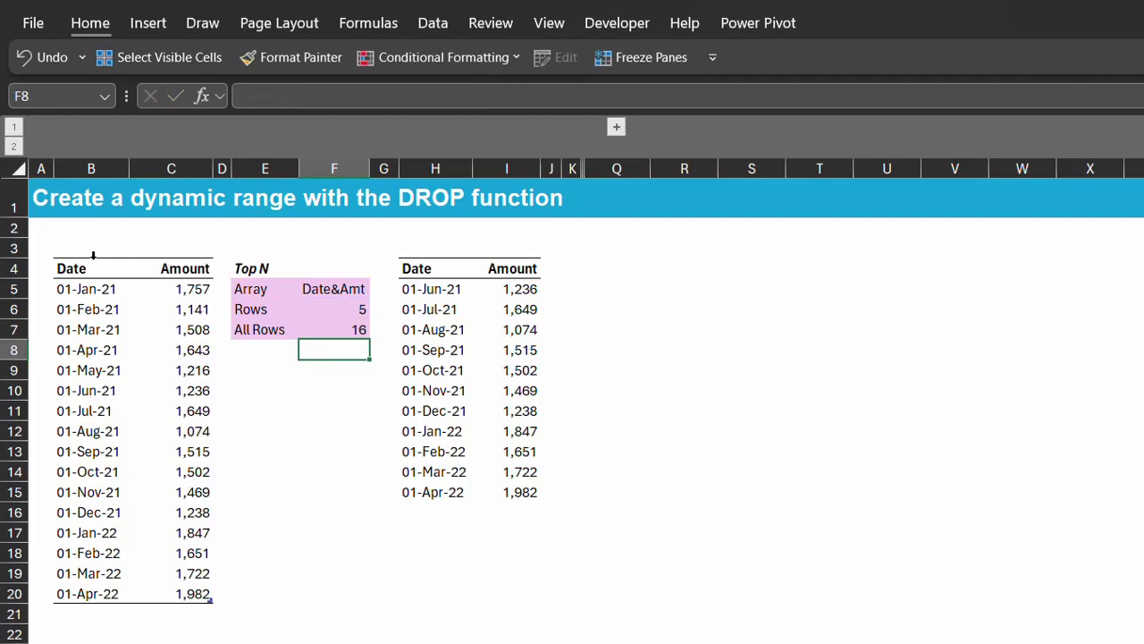
pyautogui.press('Right')
pyautogui.press('Up')
pyautogui.press('Up')
pyautogui.press('Right')
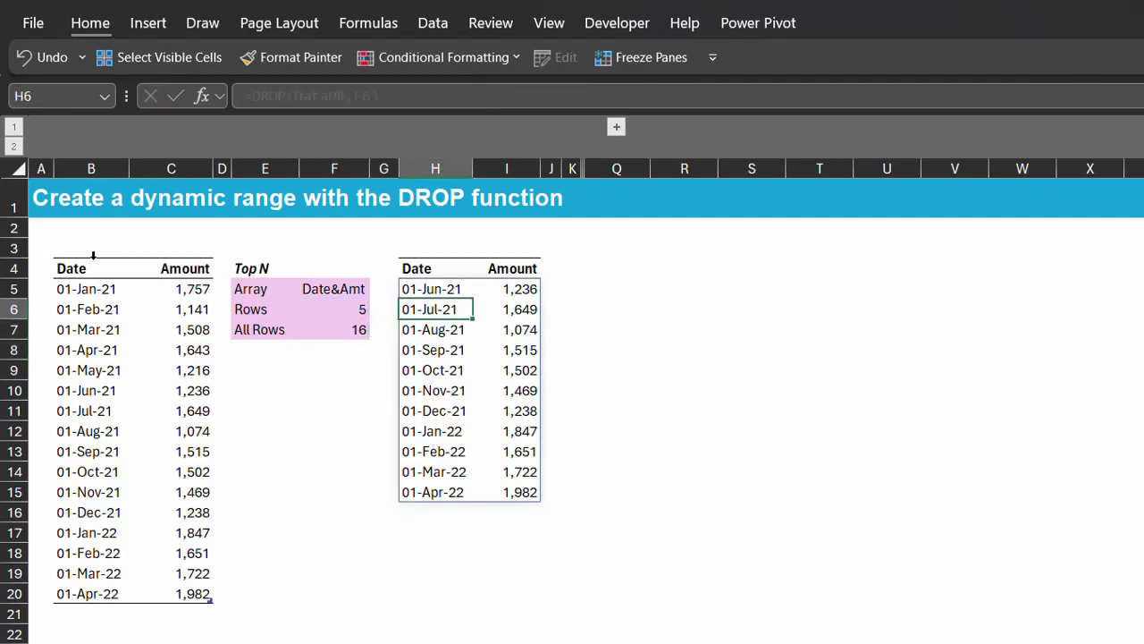
pyautogui.press('Up')
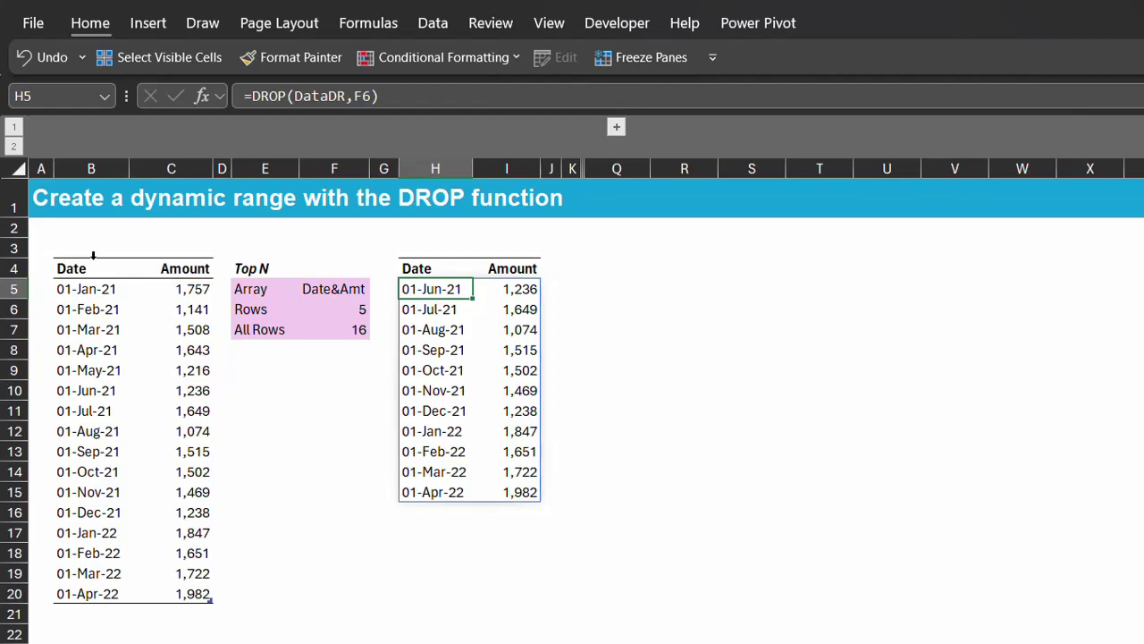
# - Rewrite H5 as =DROP(DataDR,F6-F7) to keep only the top rows
pyautogui.write('=dr')
pyautogui.press('Tab')
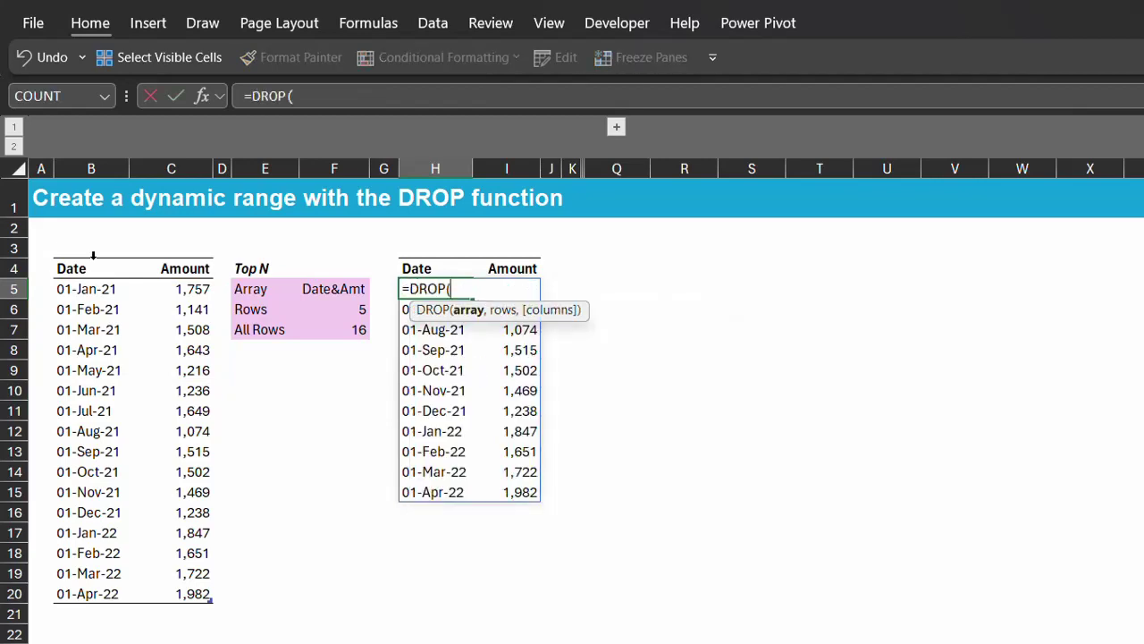
pyautogui.moveTo(90, 257); pyautogui.dragTo(161, 265)
pyautogui.write(',')
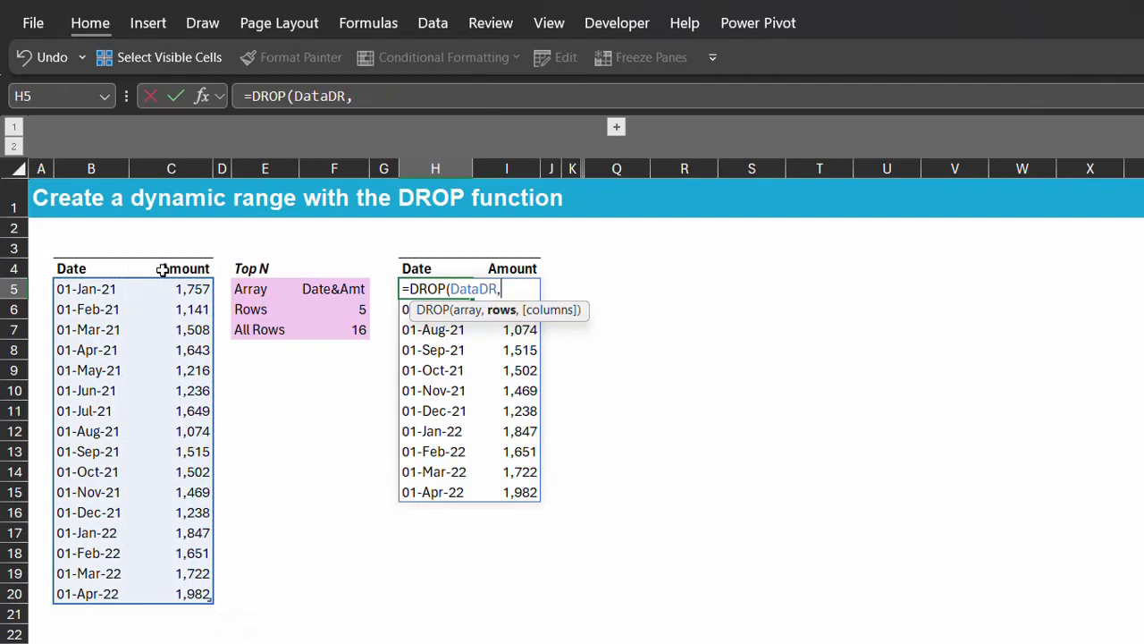
pyautogui.click(333, 308)
pyautogui.write('-')
pyautogui.click(356, 327)
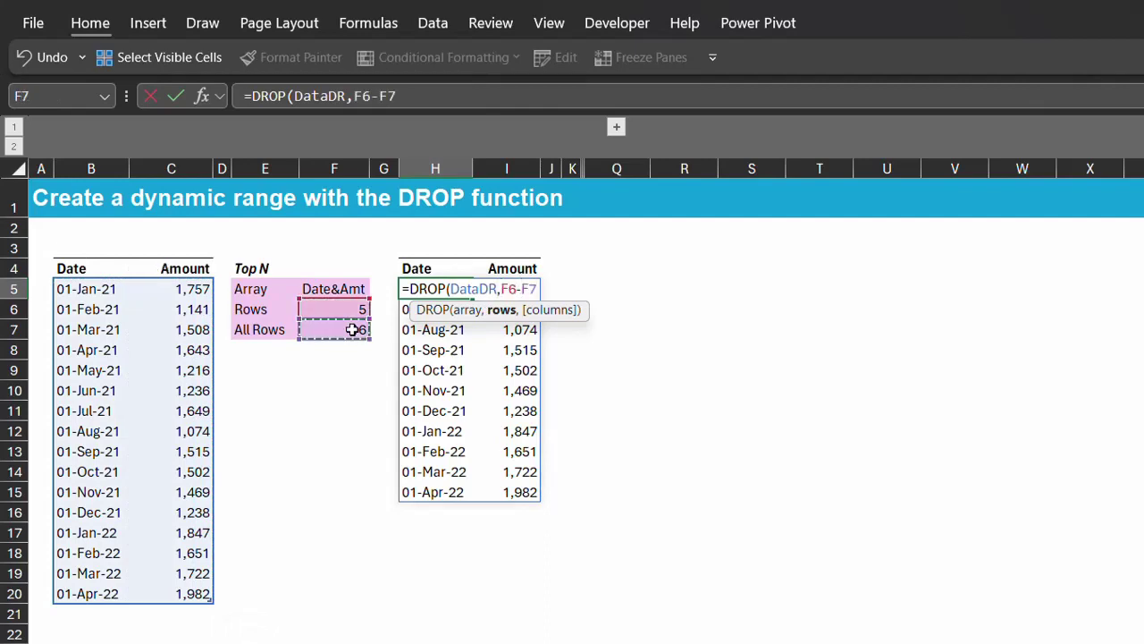
pyautogui.press('Return')
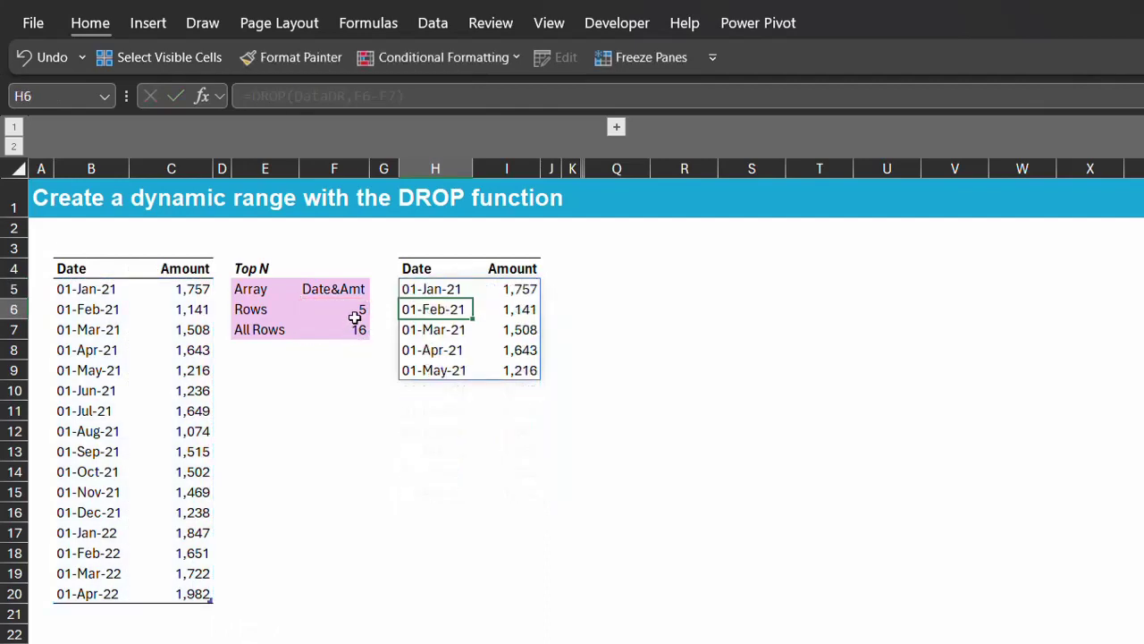
# - Try Rows values of 6 and 2 in F6, ending at 4
pyautogui.click(355, 318)
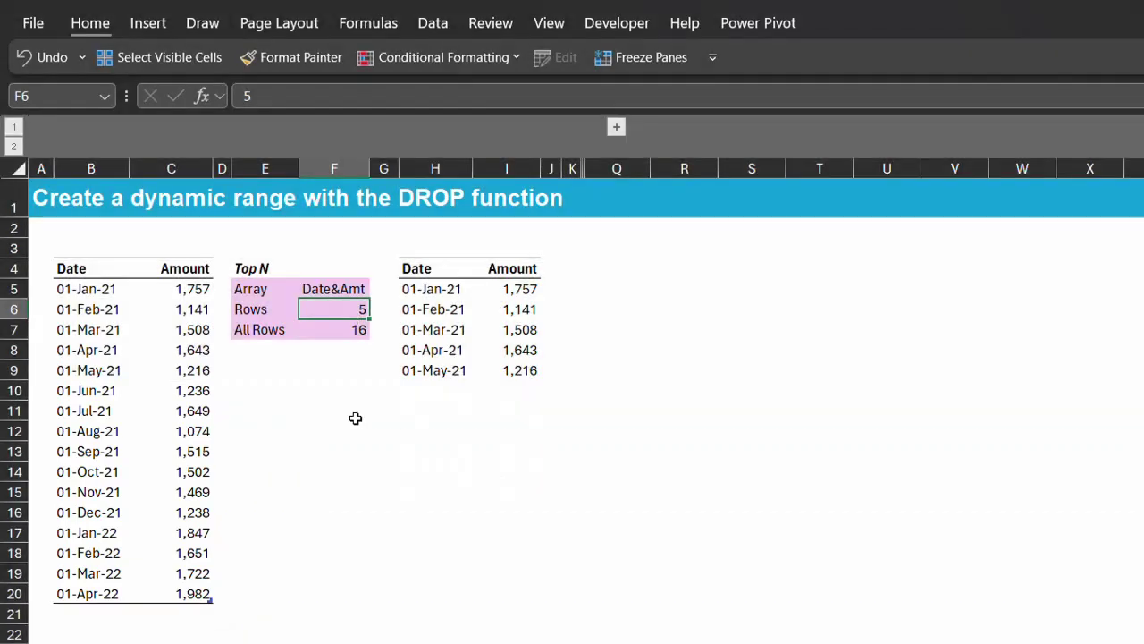
pyautogui.write('6')
pyautogui.press('Return')
pyautogui.press('Up')
pyautogui.write('2')
pyautogui.press('Return')
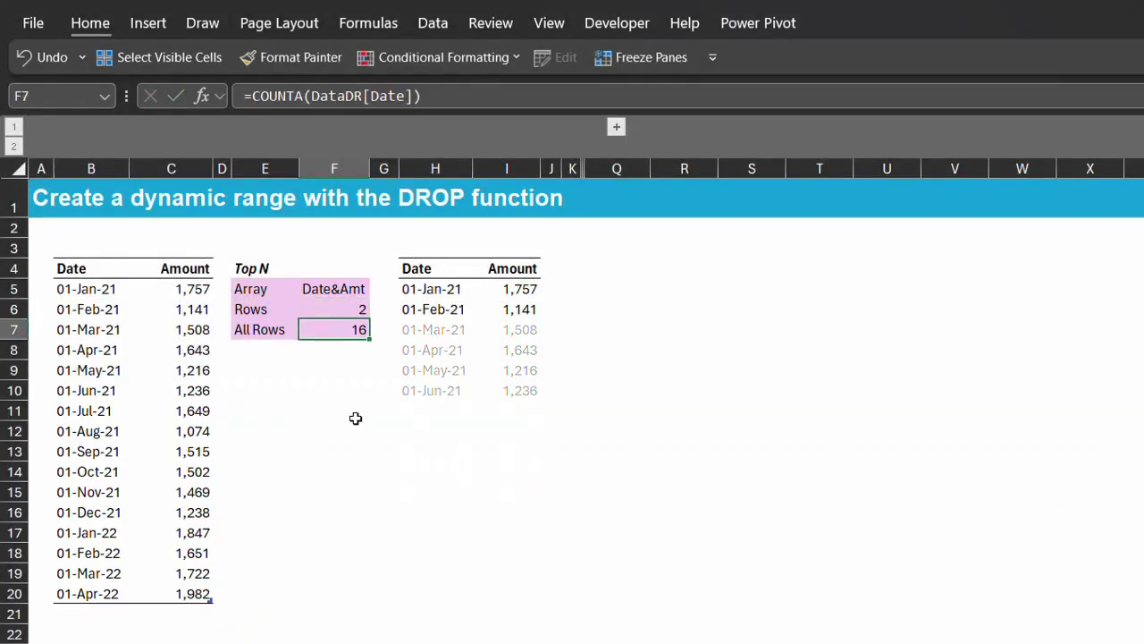
pyautogui.press('Up')
pyautogui.write('4')
pyautogui.press('Return')
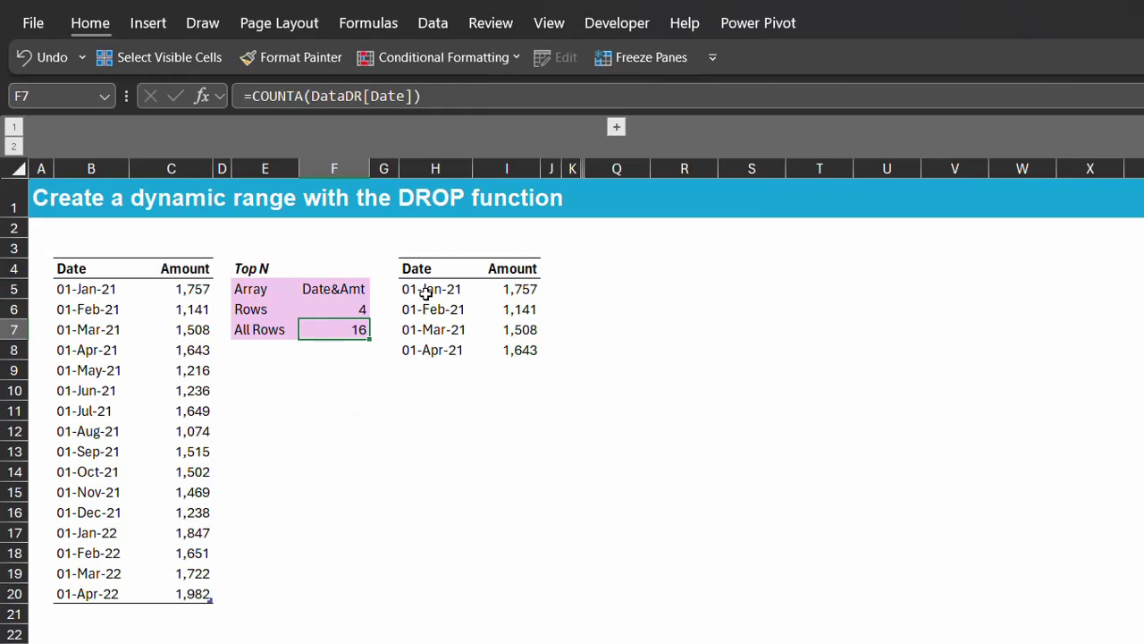
# - Insert a quick column chart of H4:I8 and set Rows to 5
pyautogui.moveTo(418, 271); pyautogui.dragTo(511, 348)
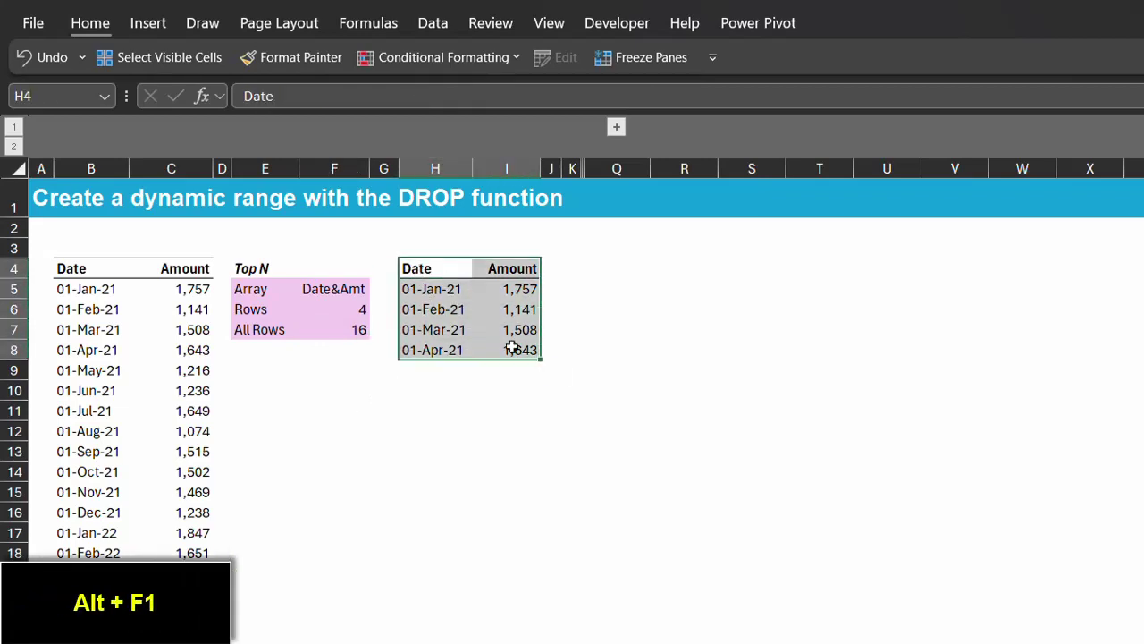
pyautogui.hotkey('alt', 'F1')
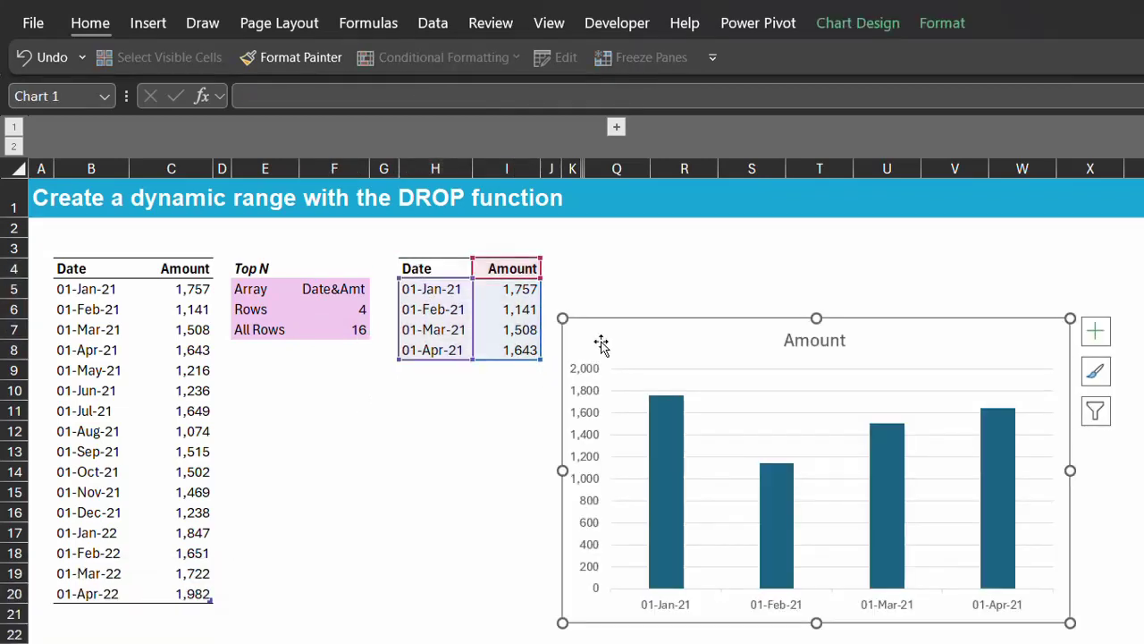
pyautogui.click(376, 311)
pyautogui.write('5')
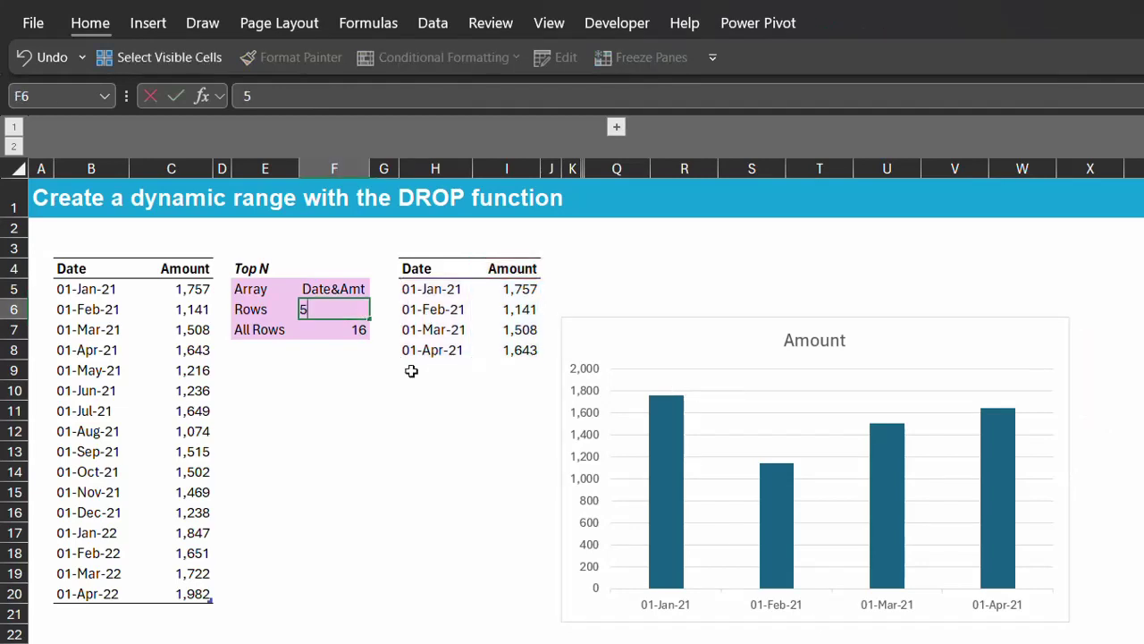
pyautogui.press('Return')
# - Change Rows to 6 and then 2 to check the chart resizes
pyautogui.press('Up')
pyautogui.write('6')
pyautogui.press('Return')
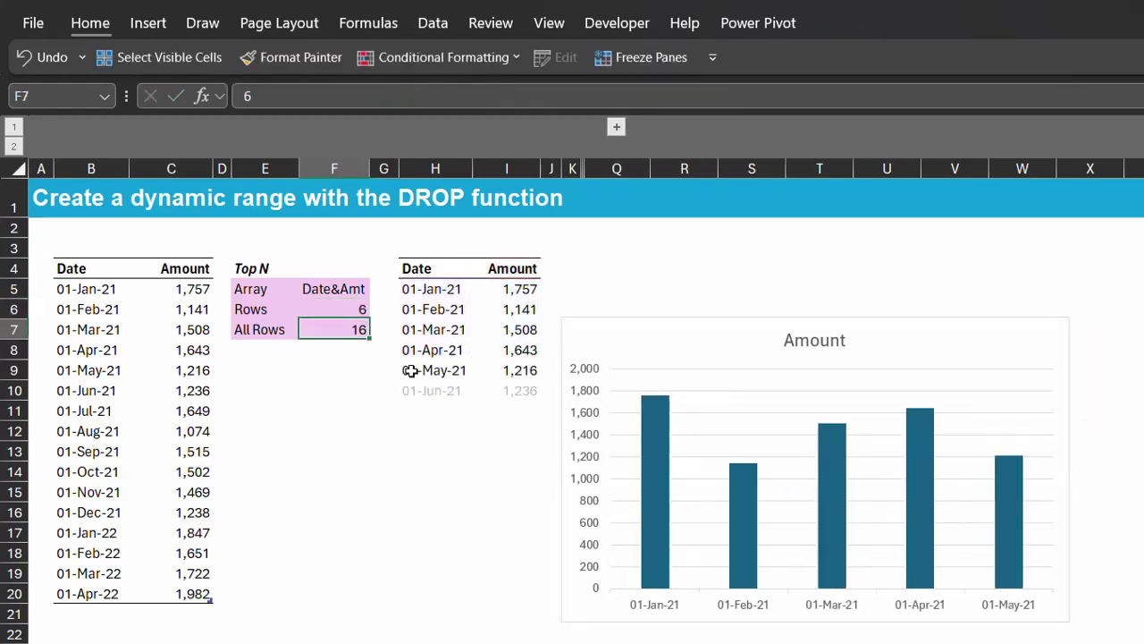
pyautogui.press('Up')
pyautogui.write('2')
pyautogui.press('Return')
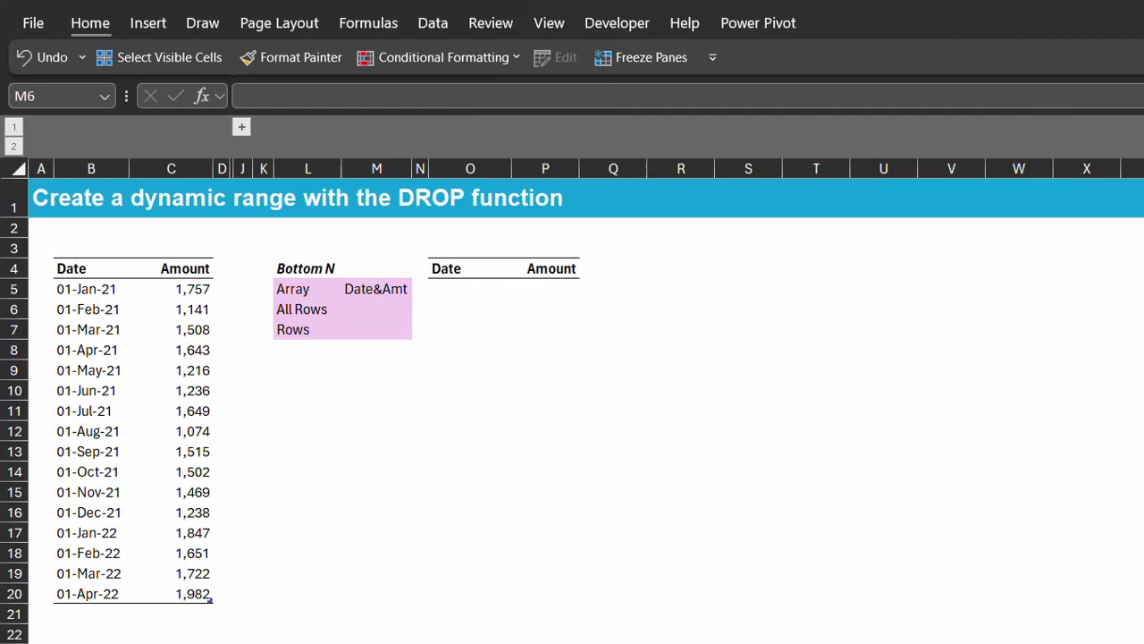
pyautogui.write('=count')
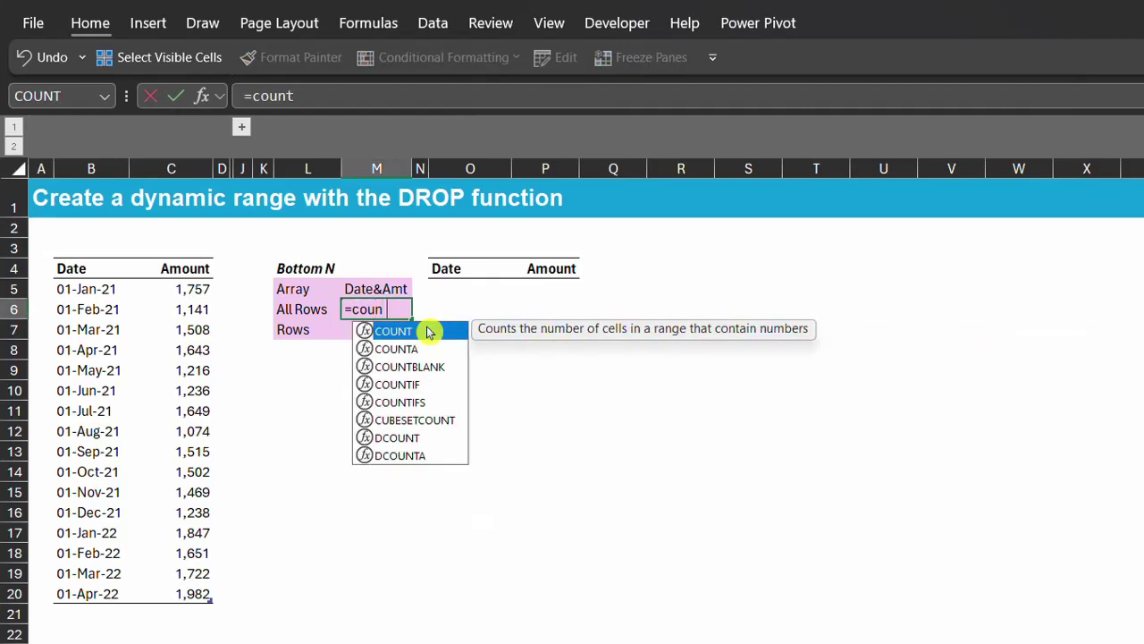
pyautogui.write('a')
pyautogui.press('Tab')
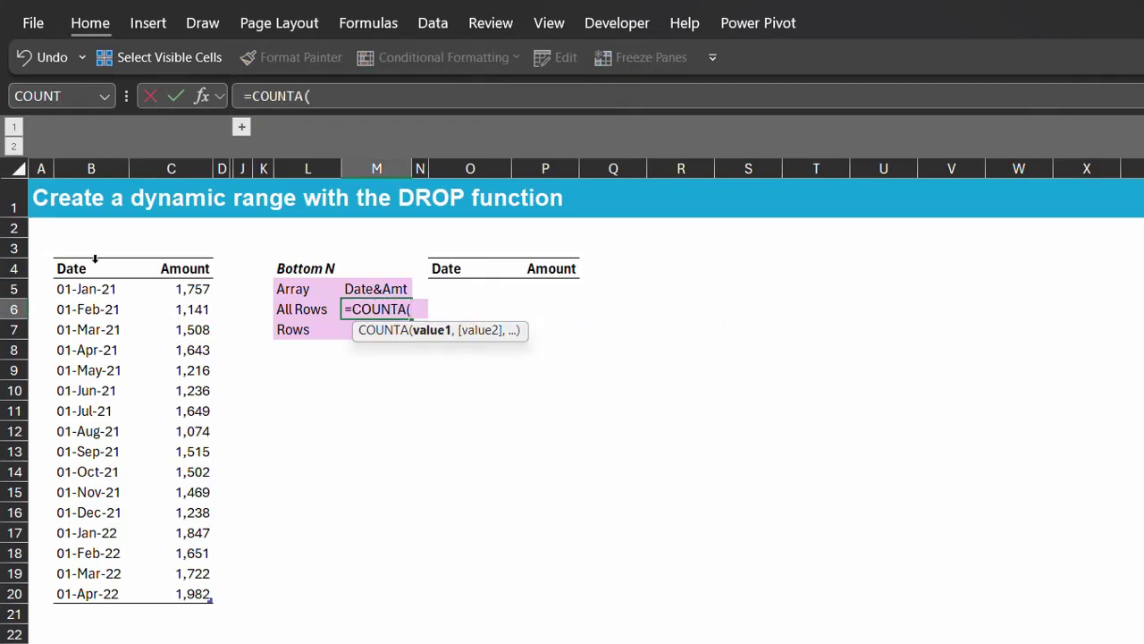
pyautogui.click(94, 259)
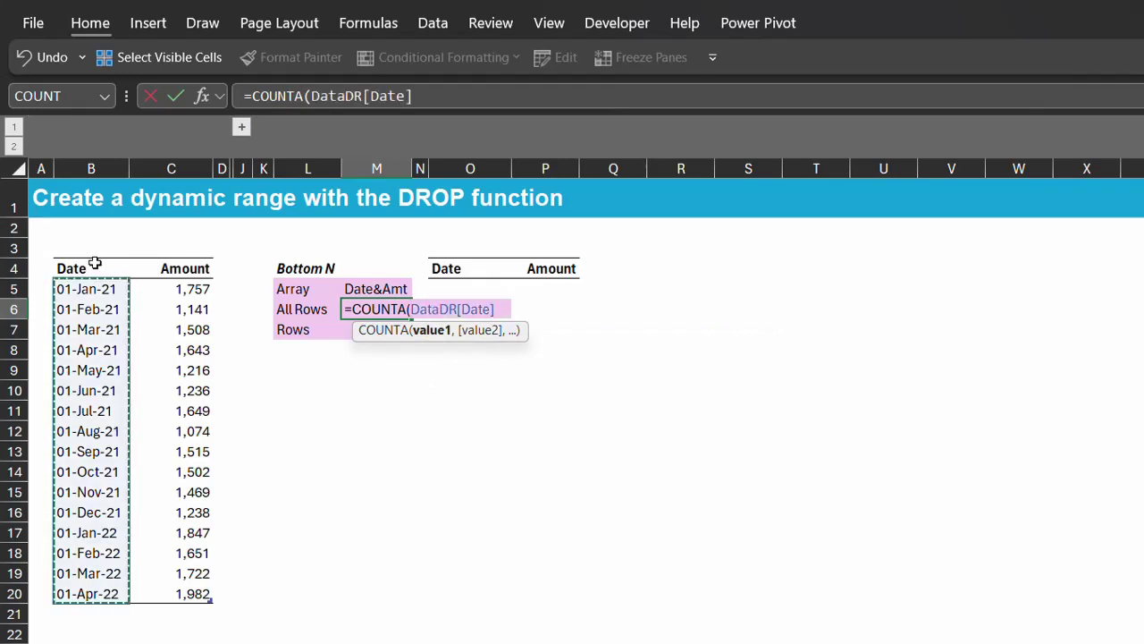
pyautogui.press('Return')
pyautogui.write('5')
pyautogui.press('Return')
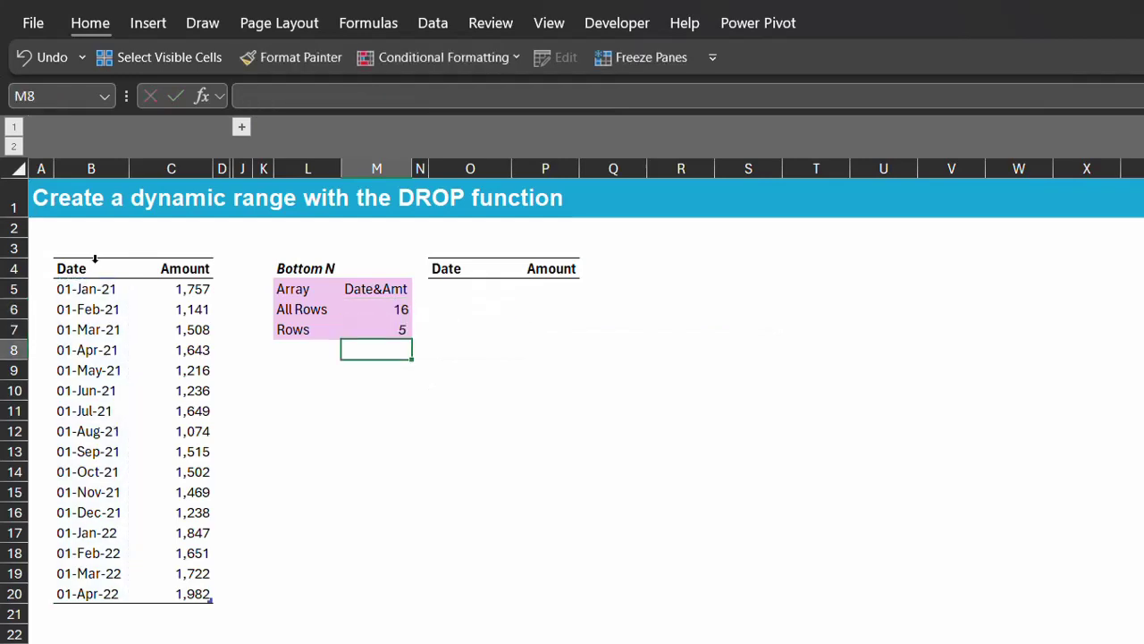
pyautogui.press('Down')
pyautogui.write('=')
pyautogui.press('Up')
pyautogui.press('Up')
pyautogui.press('Up')
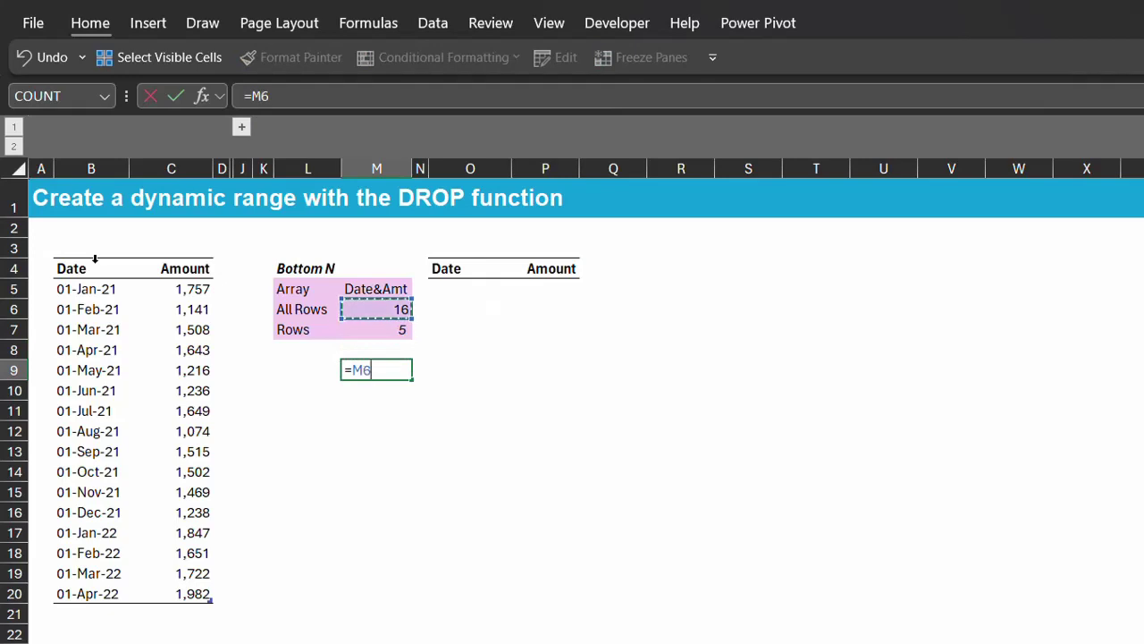
pyautogui.write('-')
pyautogui.press('Up')
pyautogui.press('Up')
pyautogui.press('Return')
pyautogui.press('Up')
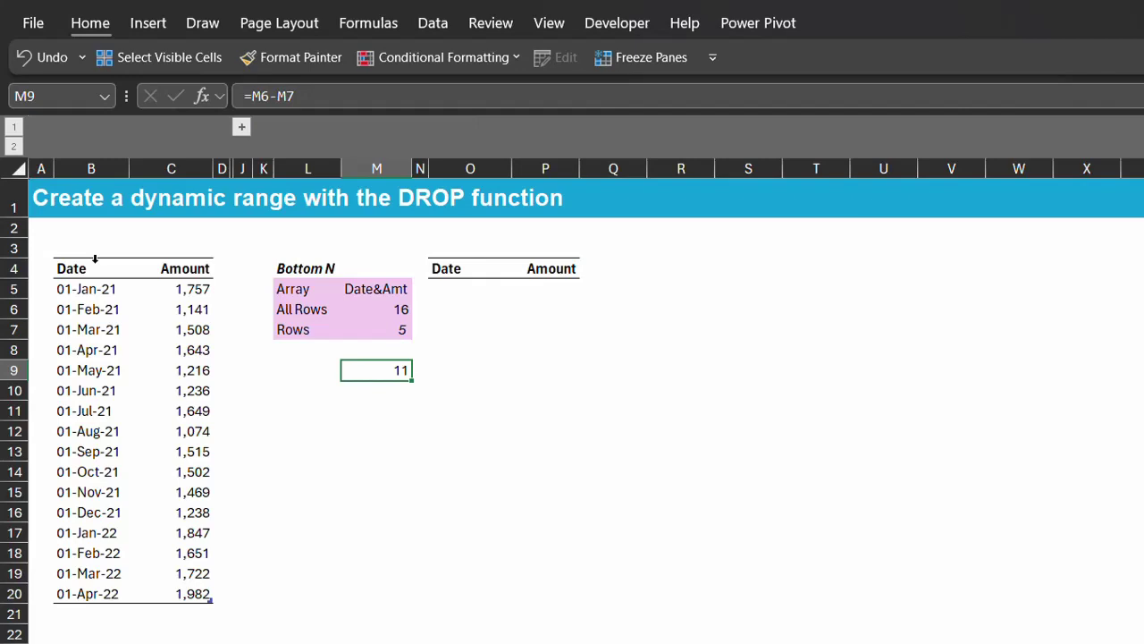
# - Clear the scratch cell M9 and enter =DROP(DataDR,M6-M7) in O5
pyautogui.press('Delete')
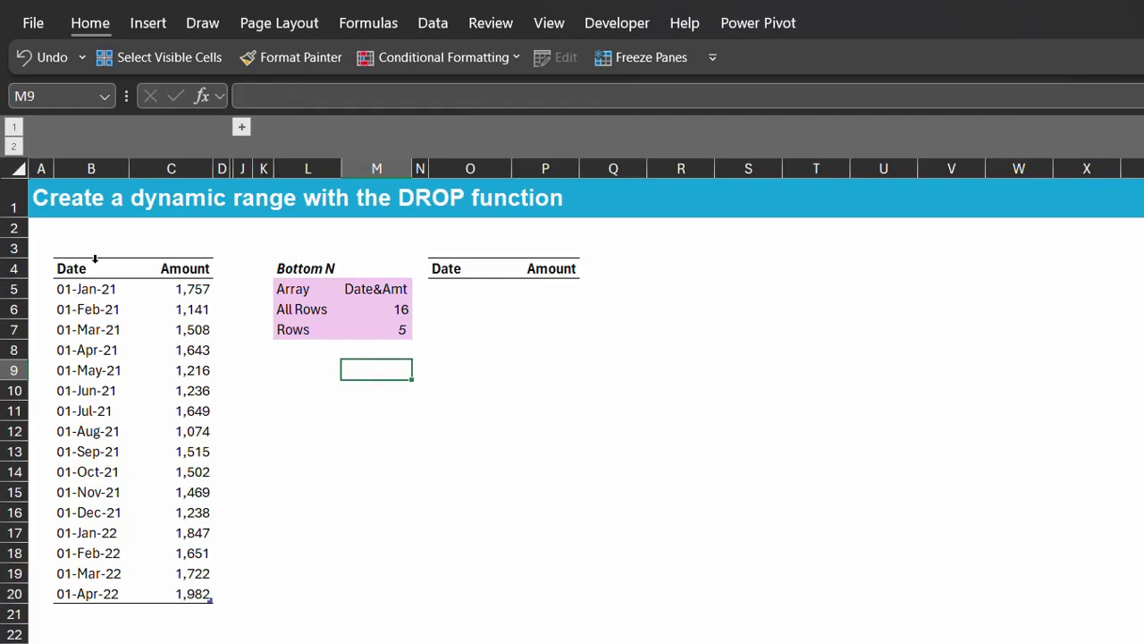
pyautogui.press('Up')
pyautogui.press('Up')
pyautogui.press('Up')
pyautogui.press('Up')
pyautogui.press('Right')
pyautogui.press('Right')
pyautogui.write('=drop')
pyautogui.press('Tab')
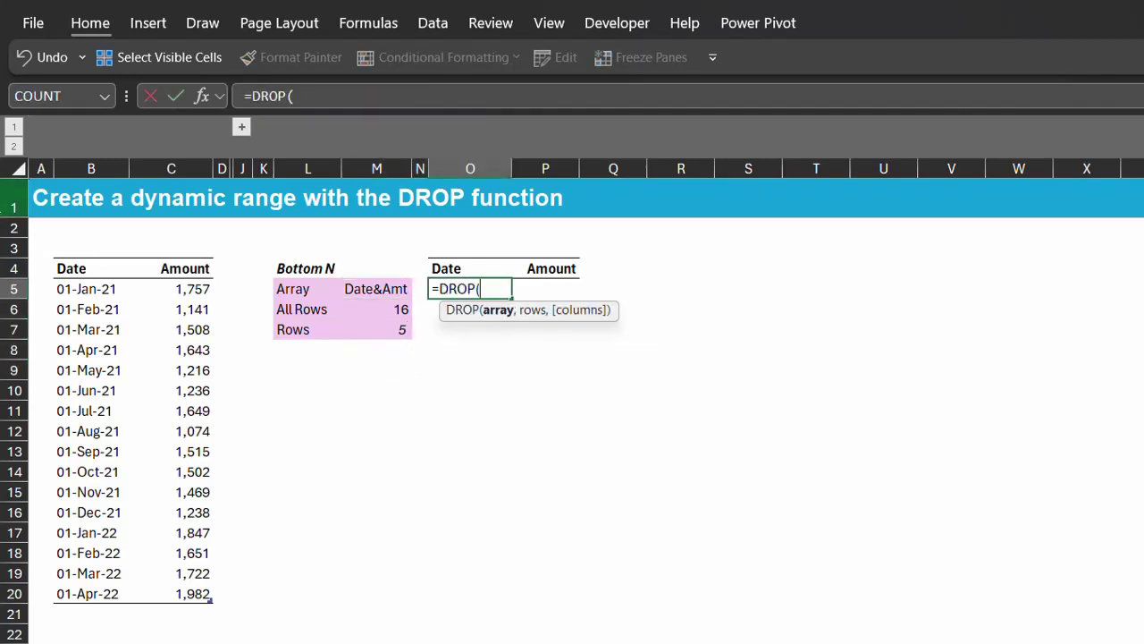
pyautogui.moveTo(85, 261); pyautogui.dragTo(195, 275)
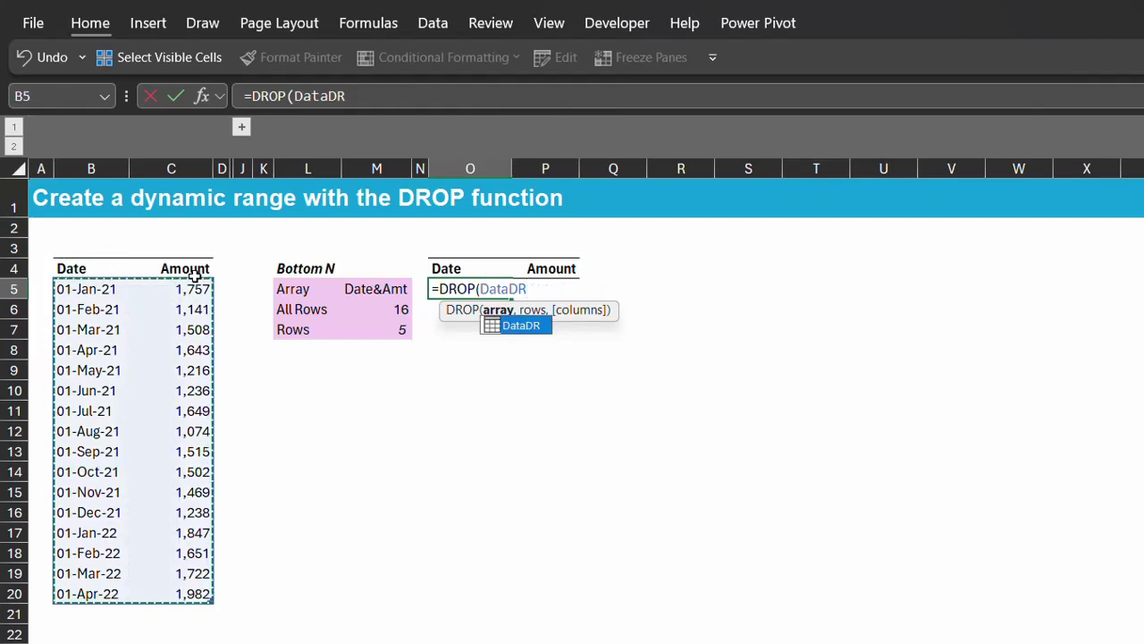
pyautogui.write(',')
pyautogui.click(386, 313)
pyautogui.write('-')
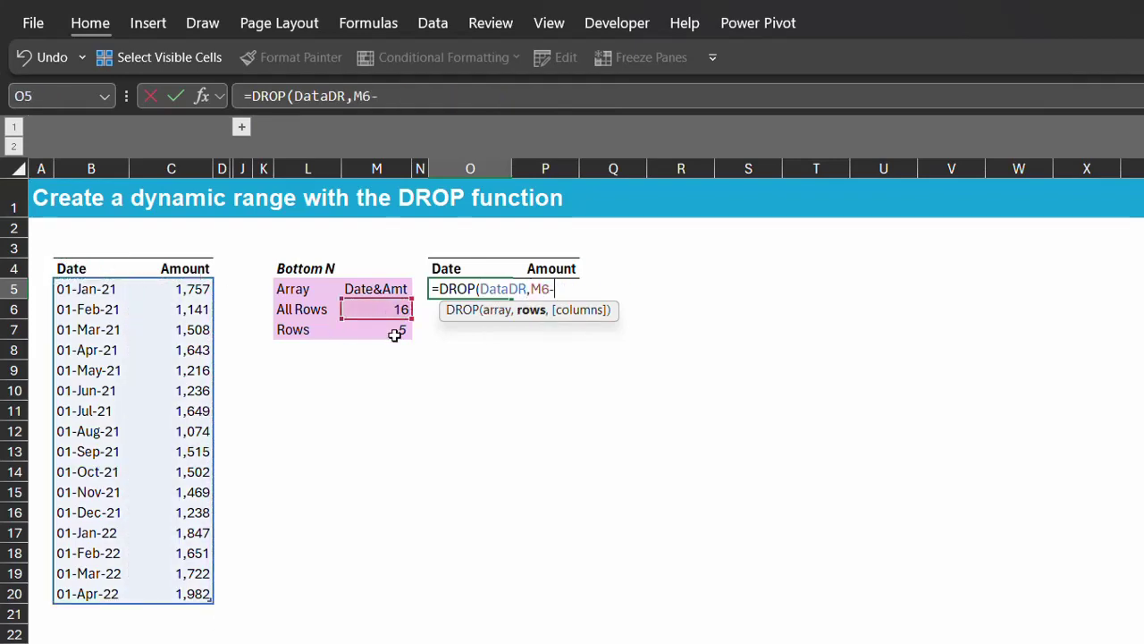
pyautogui.click(394, 332)
pyautogui.press('Return')
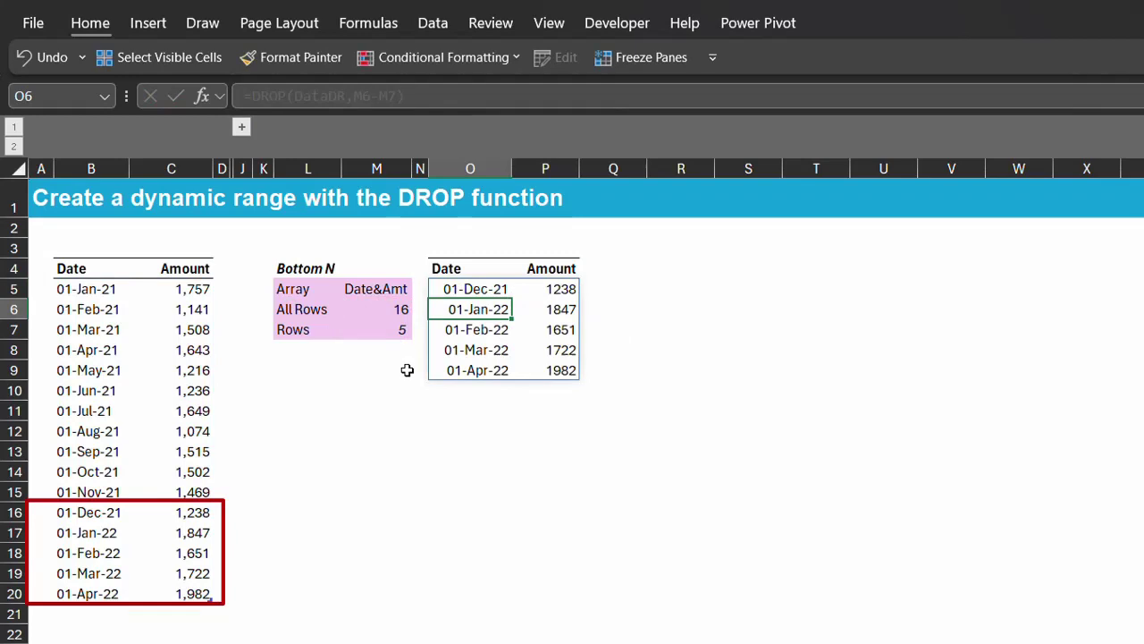
# - Set the Rows value to 7, then try 1
pyautogui.click(407, 337)
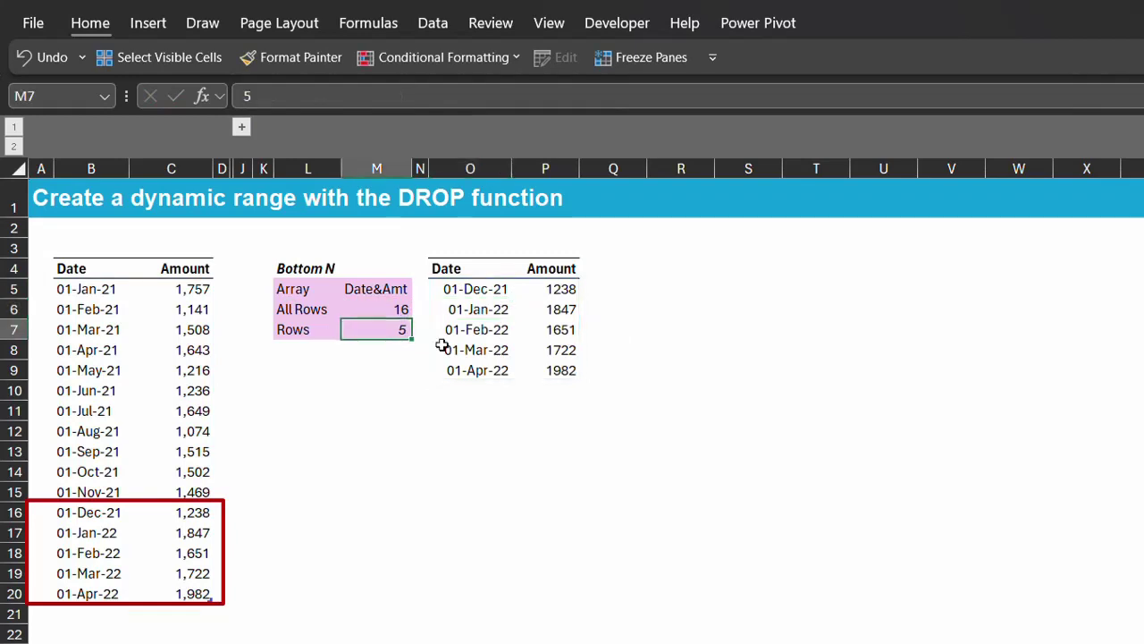
pyautogui.press('BackSpace')
pyautogui.write('7')
pyautogui.press('Return')
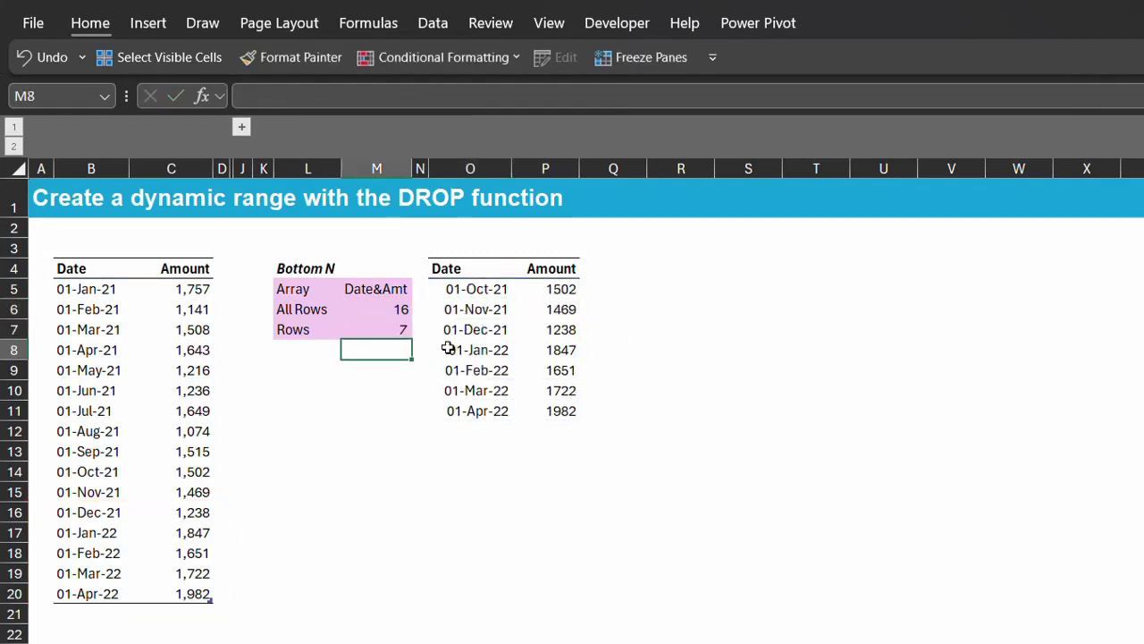
pyautogui.press('Up')
pyautogui.write('1')
pyautogui.hotkey('ctrl', 'Return')
# - Restore Rows to 7 and add 'Subscribe' in B21 below the dates
pyautogui.write('7')
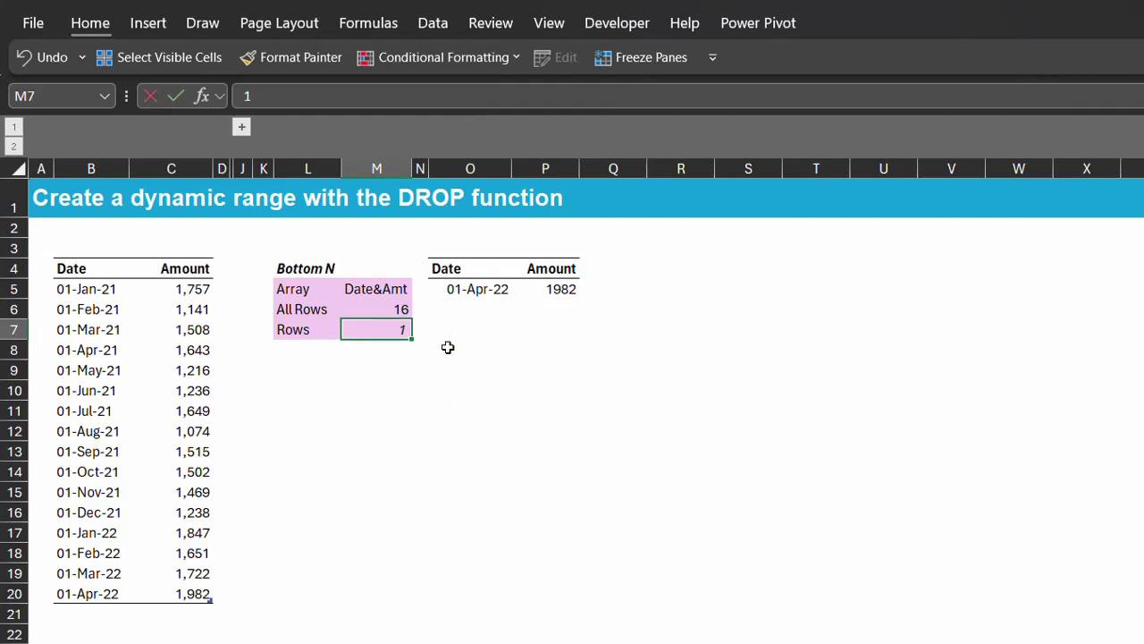
pyautogui.press('Return')
pyautogui.click(105, 615)
pyautogui.write('Subscr')
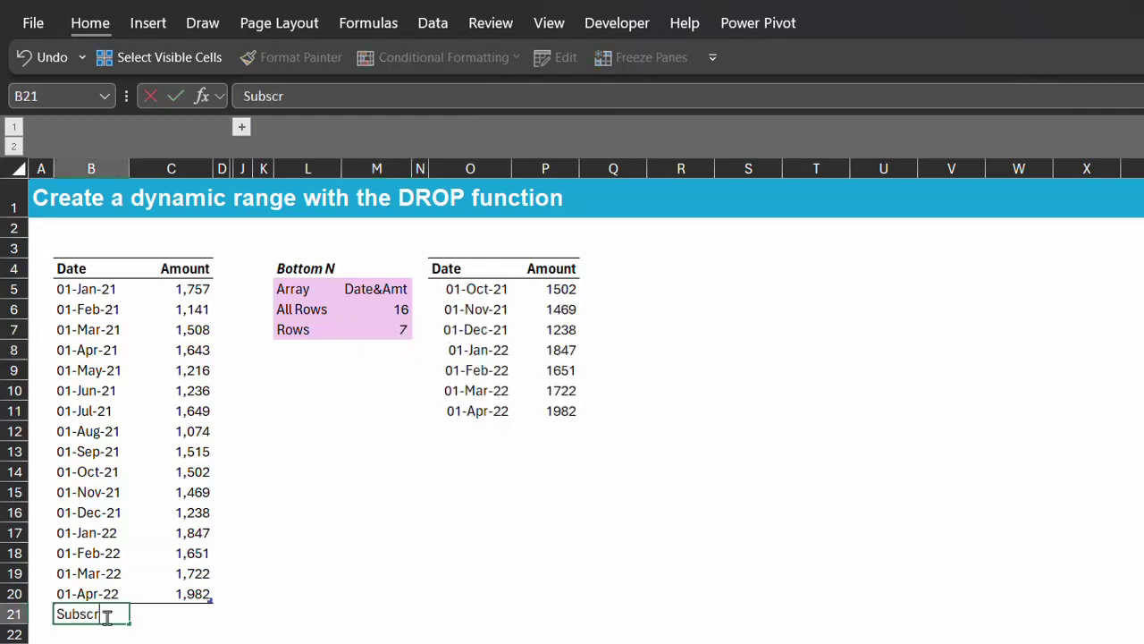
pyautogui.write('ibe')
pyautogui.press('Return')
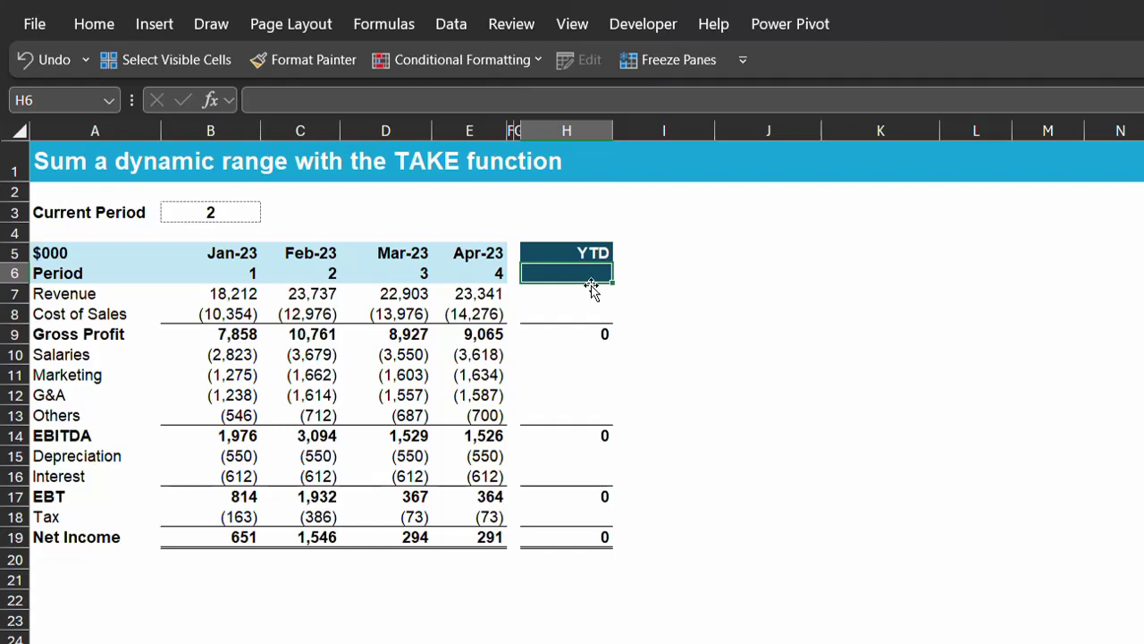
# - Enter ="P"&B3 in the YTD header H6 so it reads P2
pyautogui.write('="P')
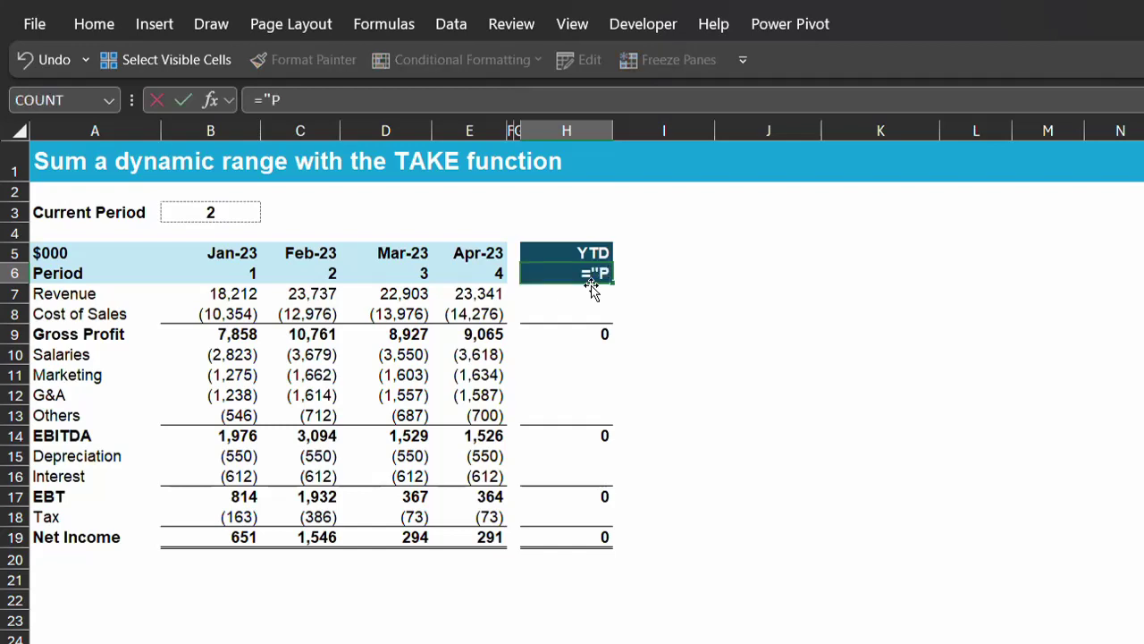
pyautogui.write('"&')
pyautogui.click(246, 212)
pyautogui.press('Return')
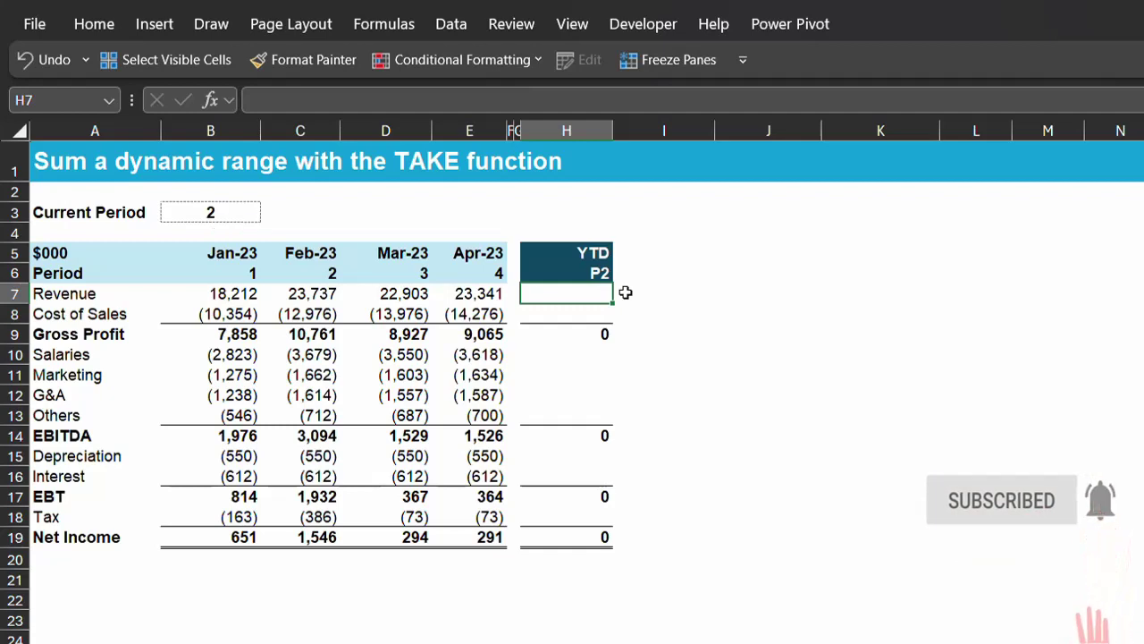
# - Enter =TAKE(B7:E7,,$B$3) in the Revenue YTD cell H7
pyautogui.write('=take')
pyautogui.press('Tab')
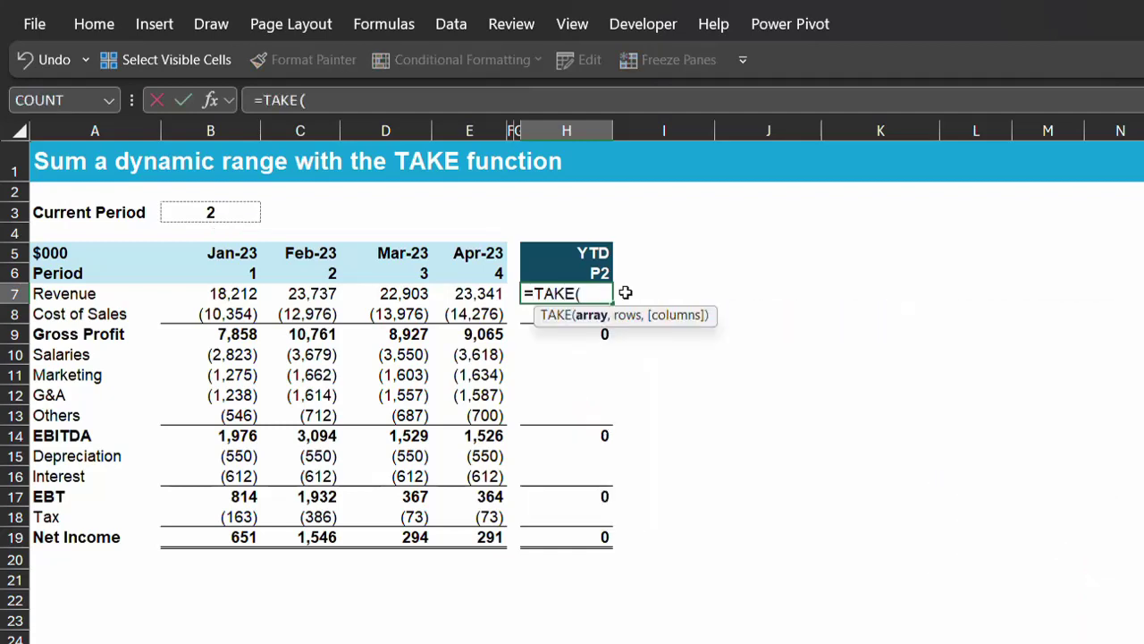
pyautogui.moveTo(243, 291); pyautogui.dragTo(449, 291)
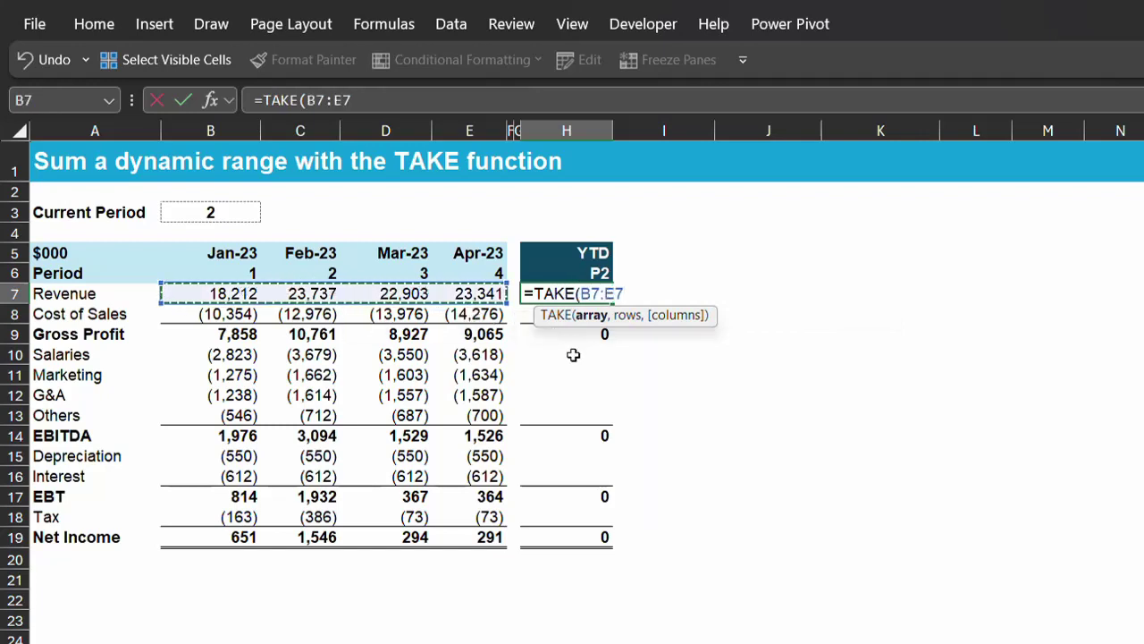
pyautogui.write(',,')
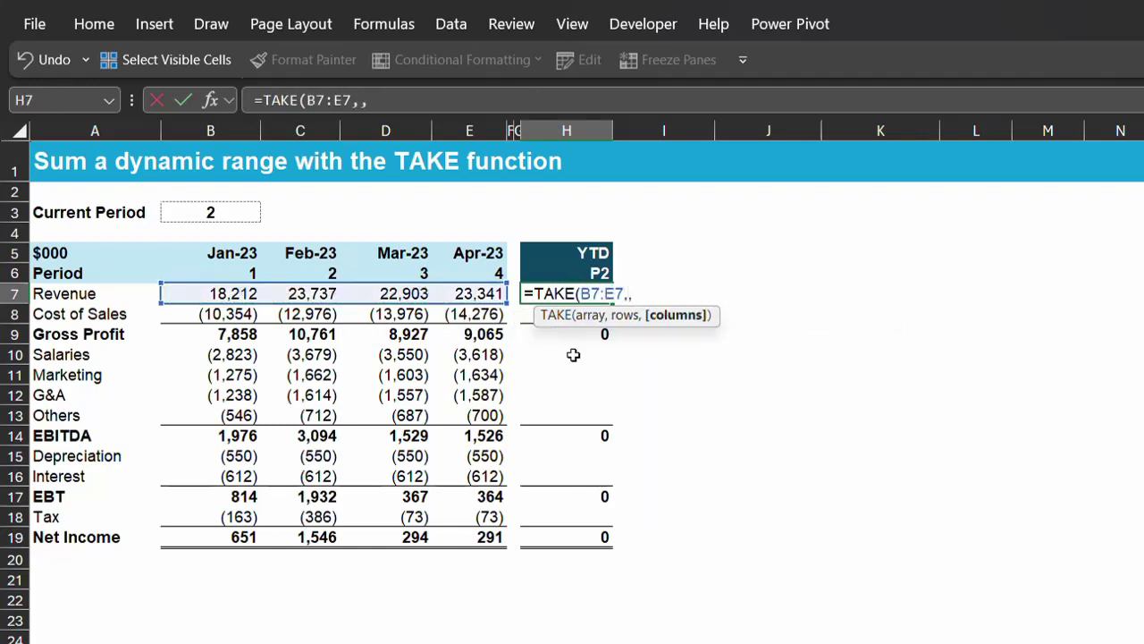
pyautogui.click(234, 215)
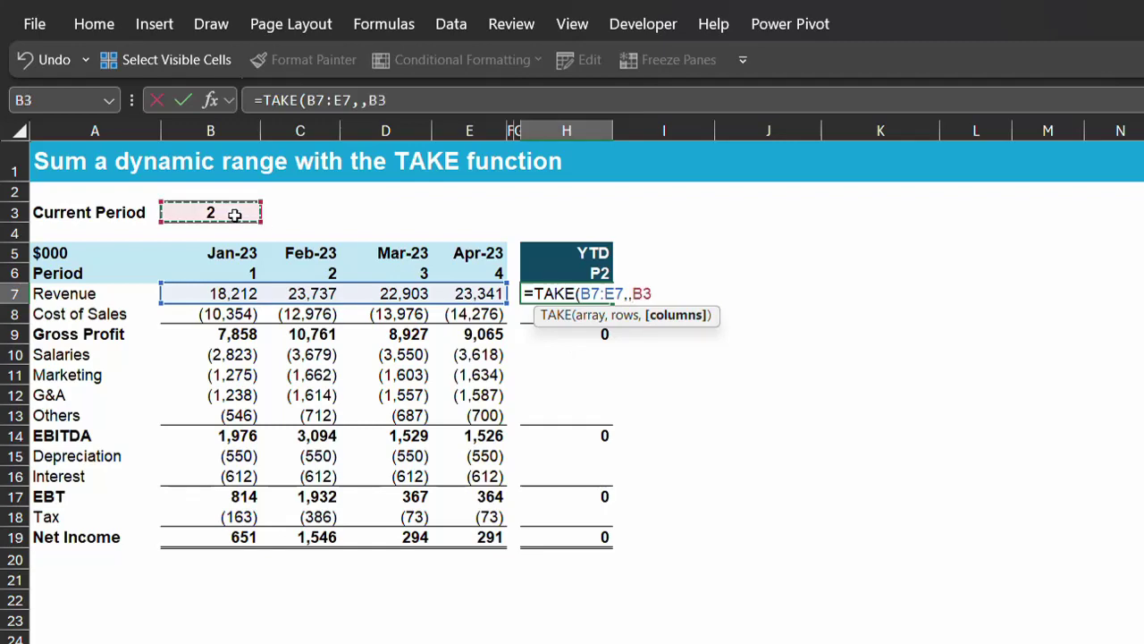
pyautogui.press('F4')
pyautogui.write(')')
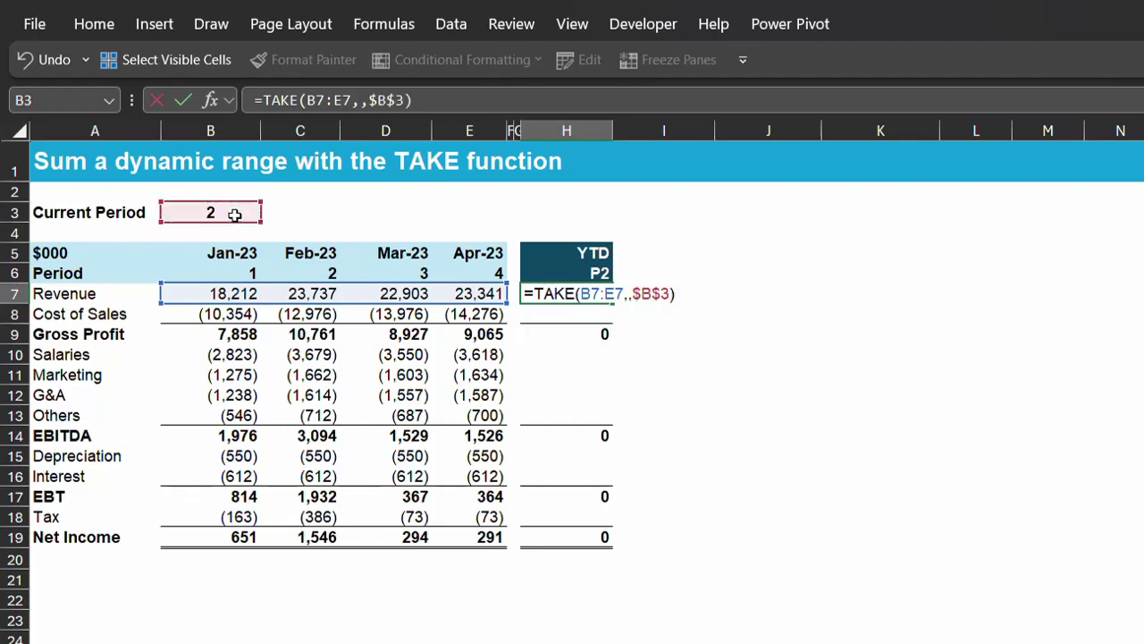
pyautogui.press('Return')
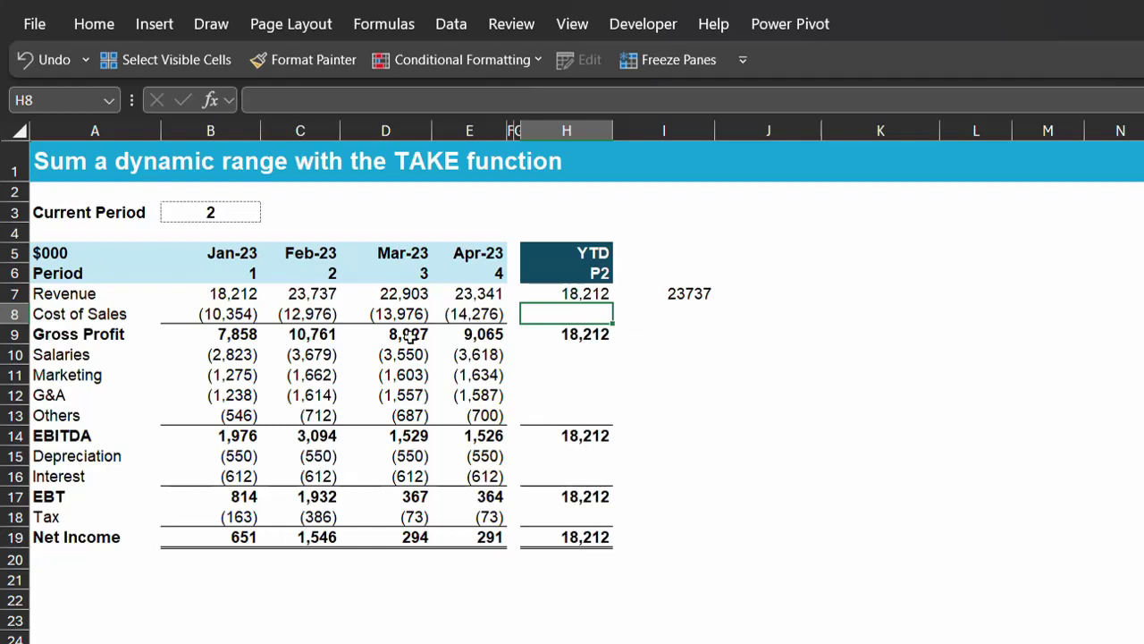
# - Edit the Revenue YTD formula to begin wrapping it in SUM
pyautogui.press('Up')
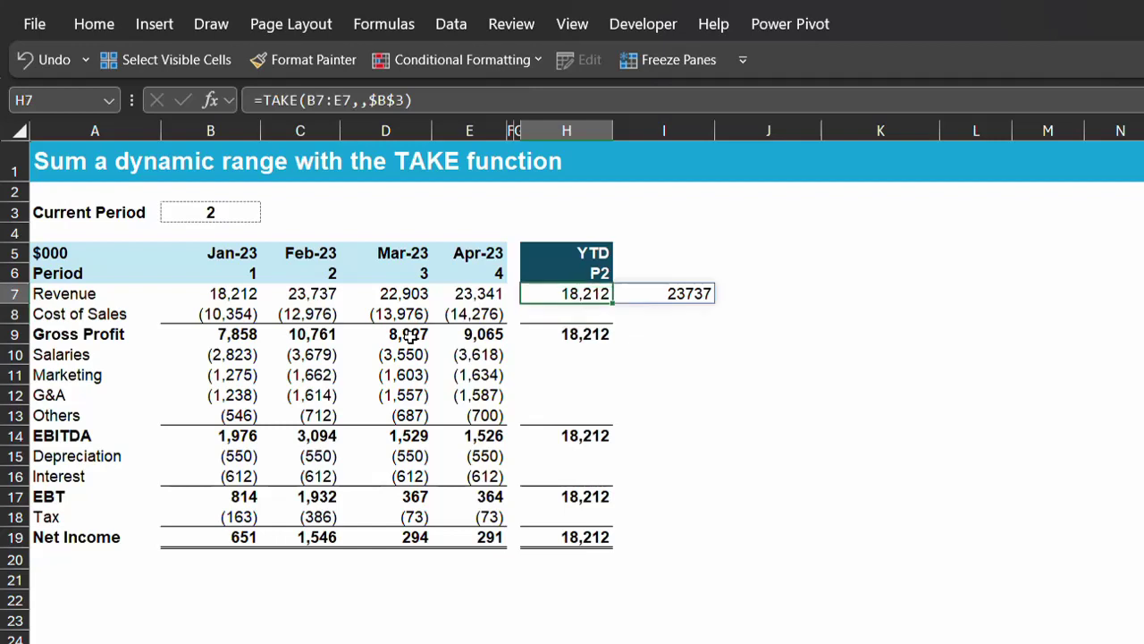
pyautogui.press('F2')
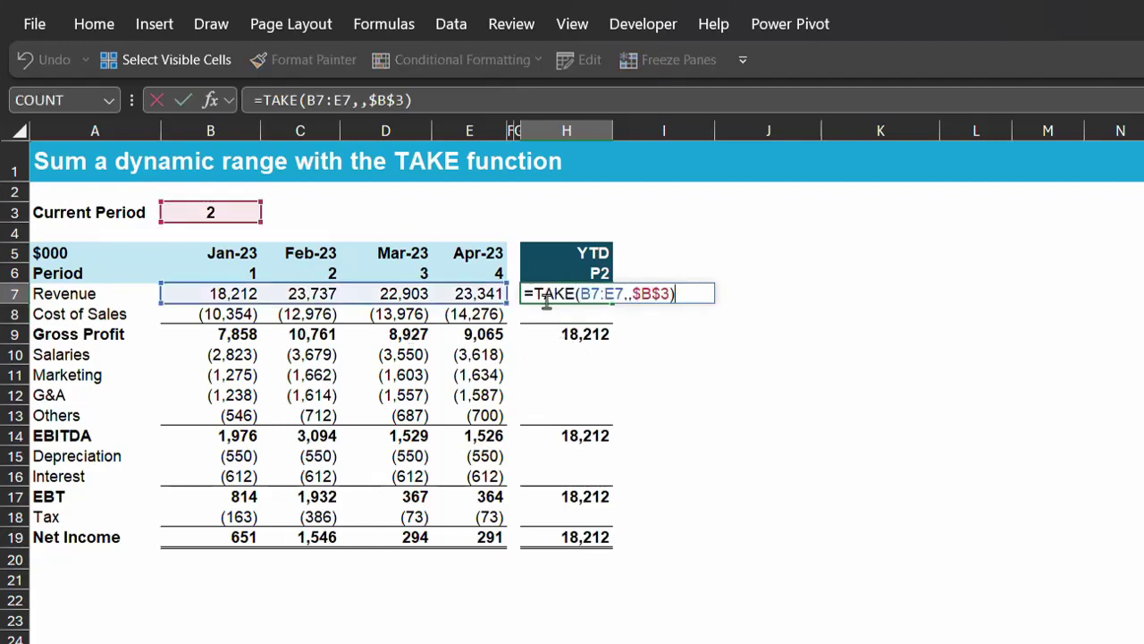
pyautogui.click(534, 295)
pyautogui.write('sum')
pyautogui.press('Tab')
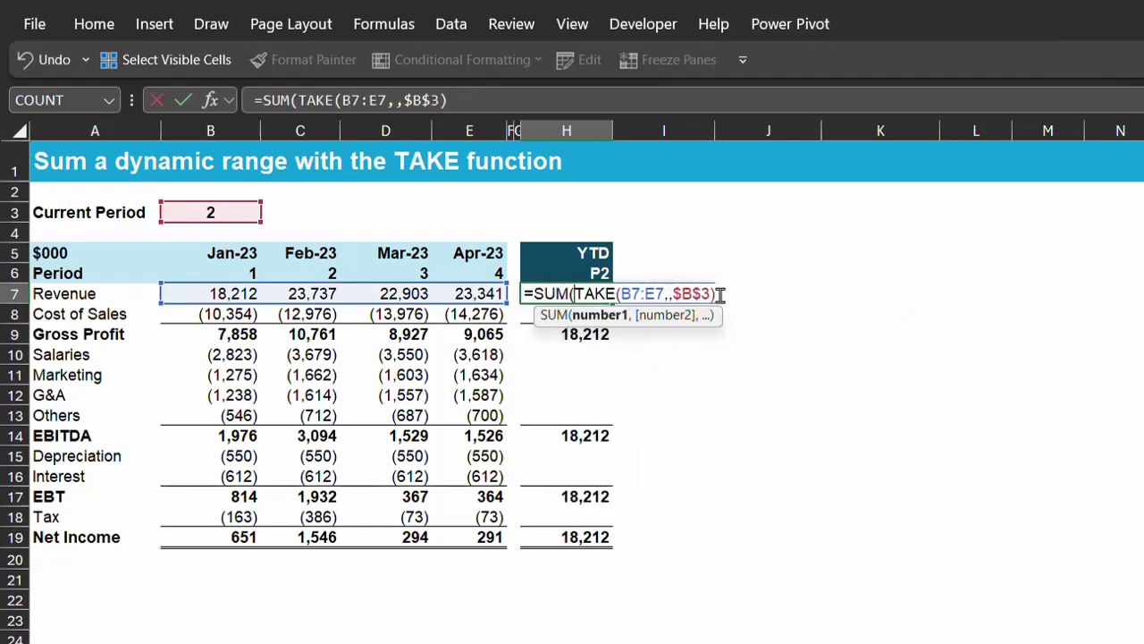
# - Finish the SUM-around-TAKE Revenue YTD formula and copy it
pyautogui.click(720, 295)
pyautogui.press('Return')
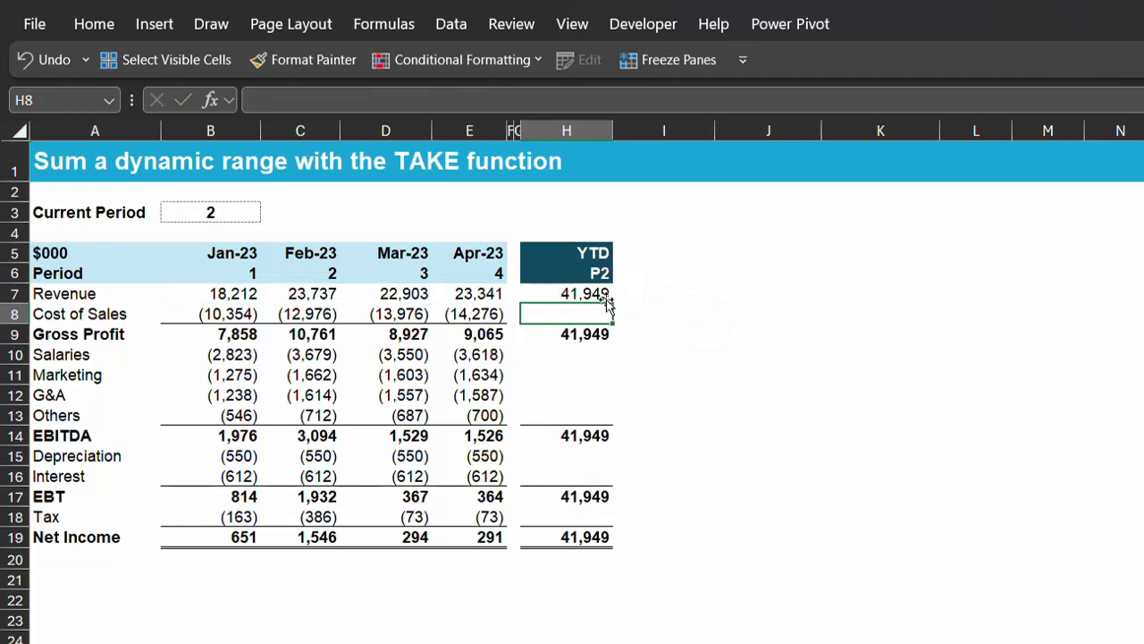
pyautogui.click(601, 297)
pyautogui.hotkey('ctrl', 'c')
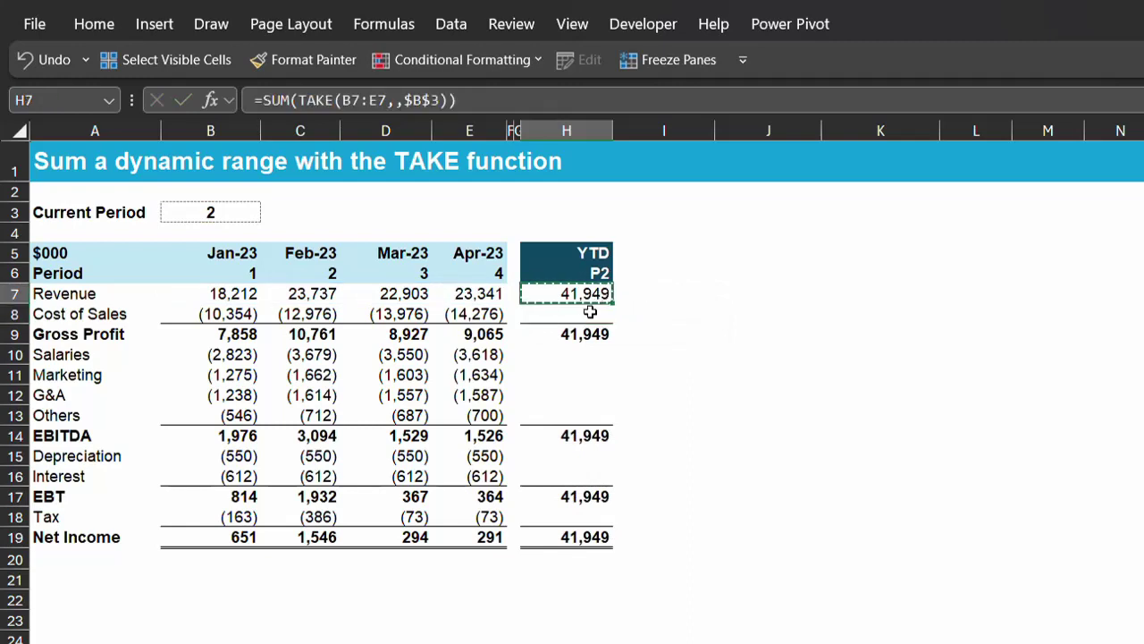
# - Paste the formula as Formulas into H8, H10:H13, H15:H16 and H18
pyautogui.click(588, 315)
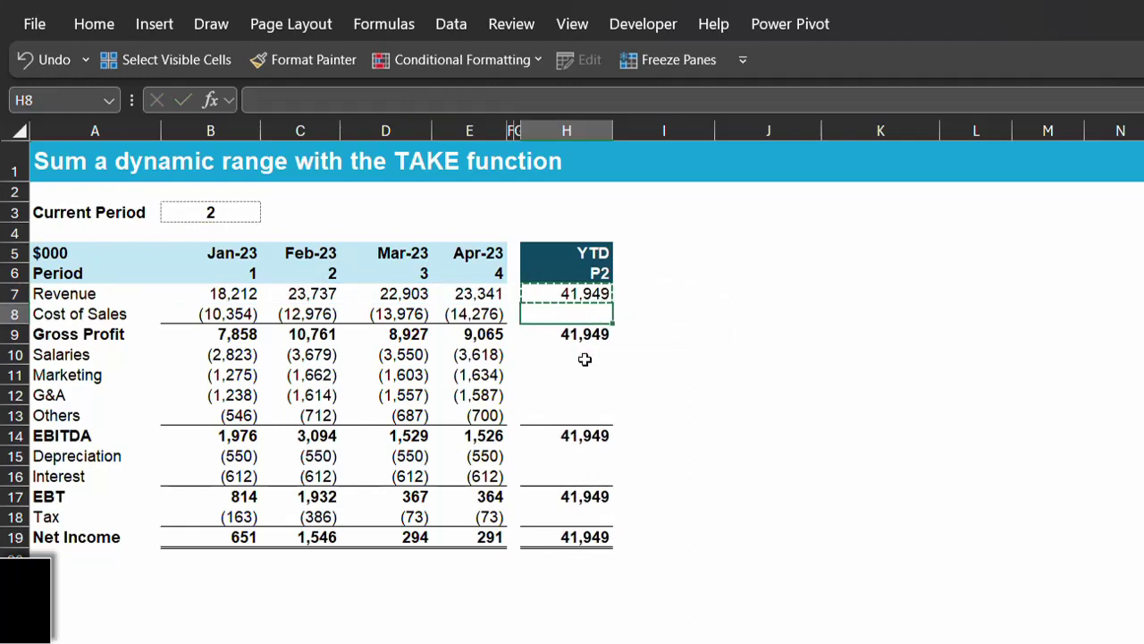
pyautogui.moveTo(586, 387); pyautogui.dragTo(586, 413)
pyautogui.moveTo(584, 456); pyautogui.dragTo(585, 476)
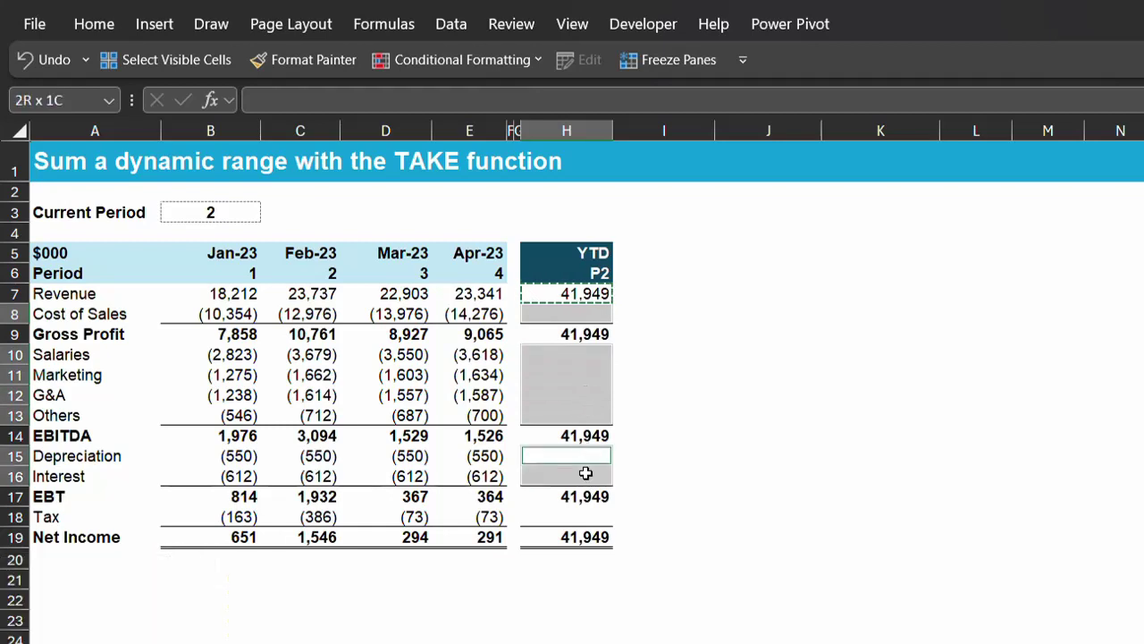
pyautogui.keyDown('ctrl'); pyautogui.click(583, 519); pyautogui.keyUp('ctrl')
pyautogui.hotkey('alt', 'e')
pyautogui.press('s')
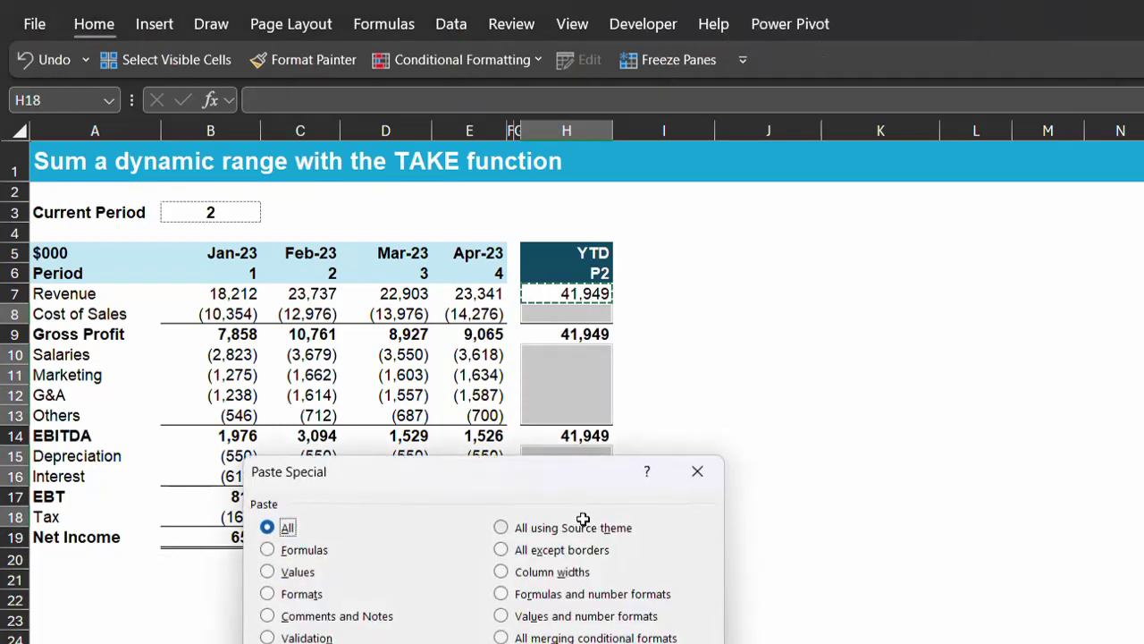
pyautogui.press('f')
pyautogui.press('Return')
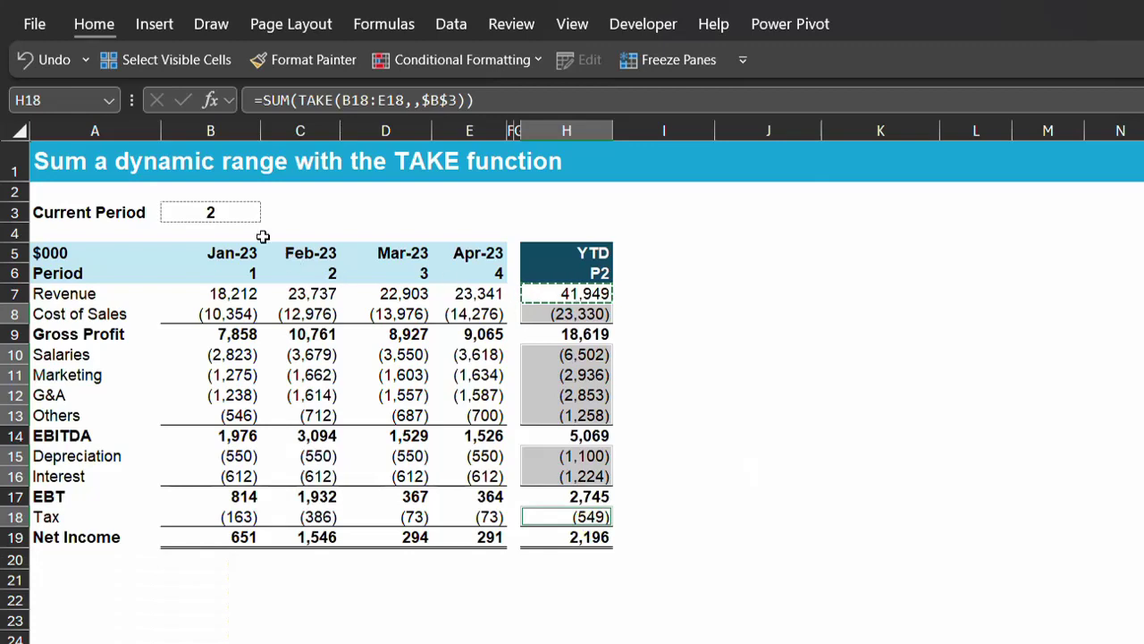
# - Test the Current Period by setting it to 1, then back to 2
pyautogui.click(232, 214)
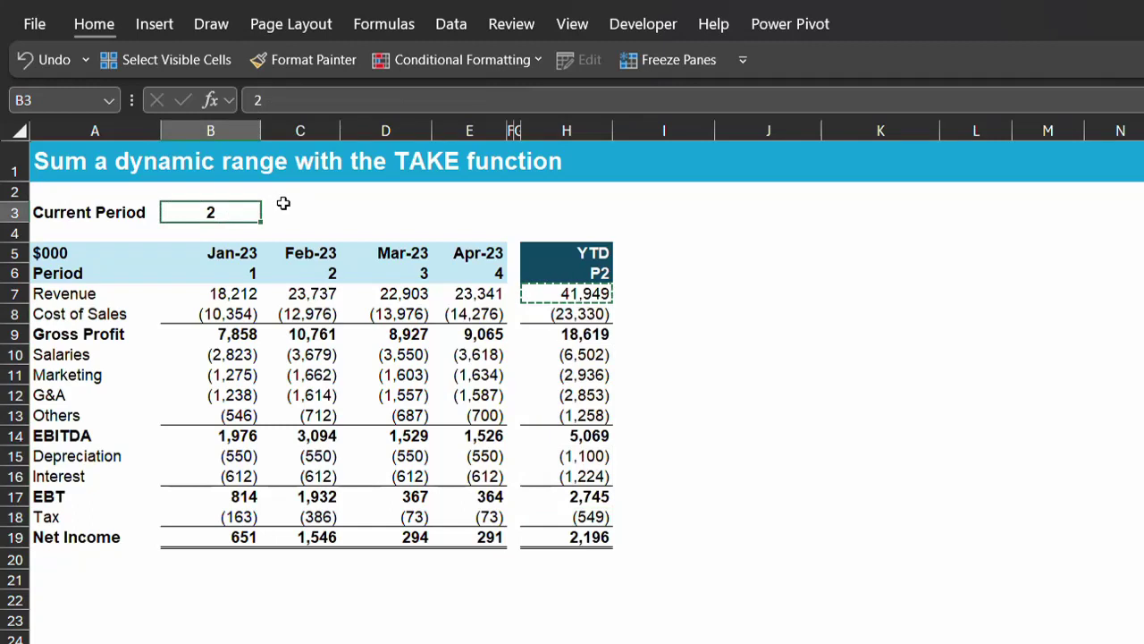
pyautogui.write('1')
pyautogui.press('Return')
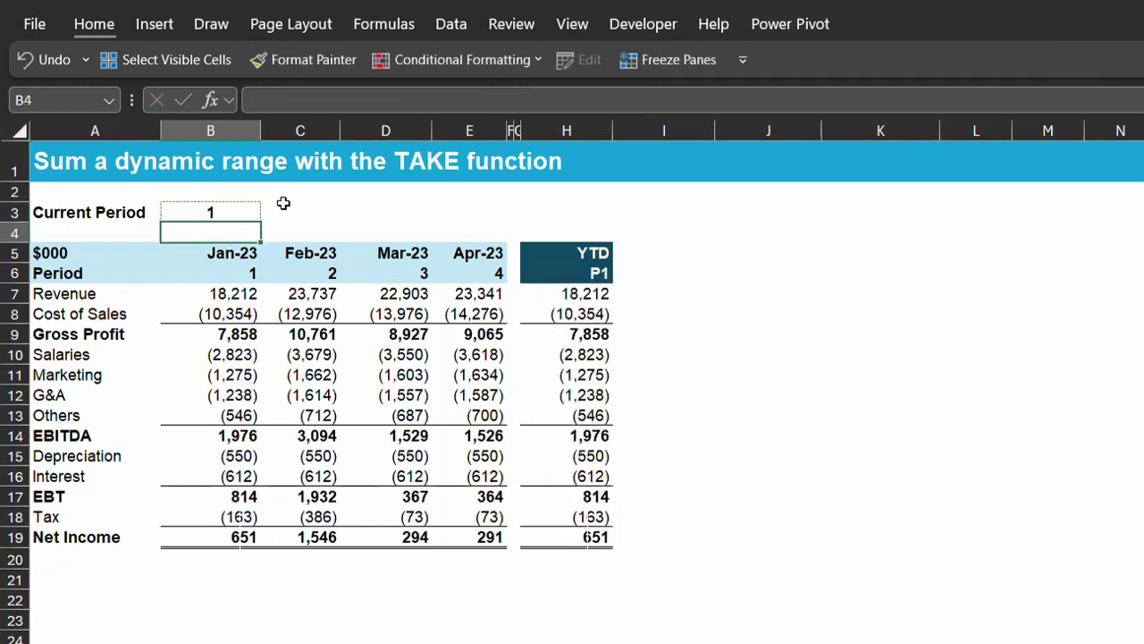
pyautogui.press('Up')
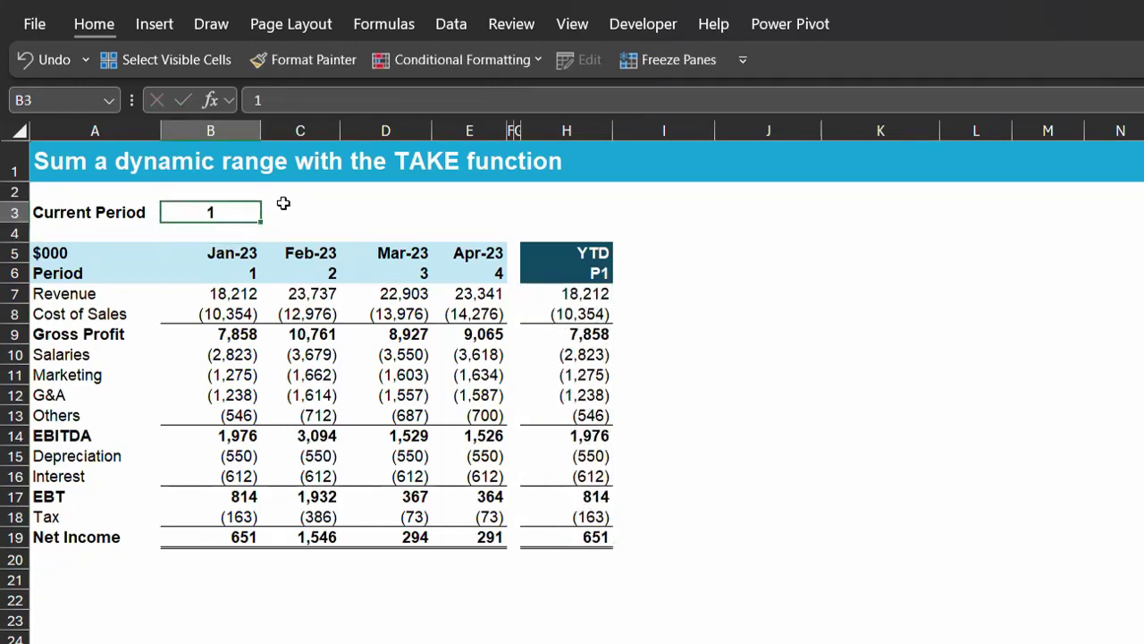
pyautogui.write('2')
pyautogui.press('Return')
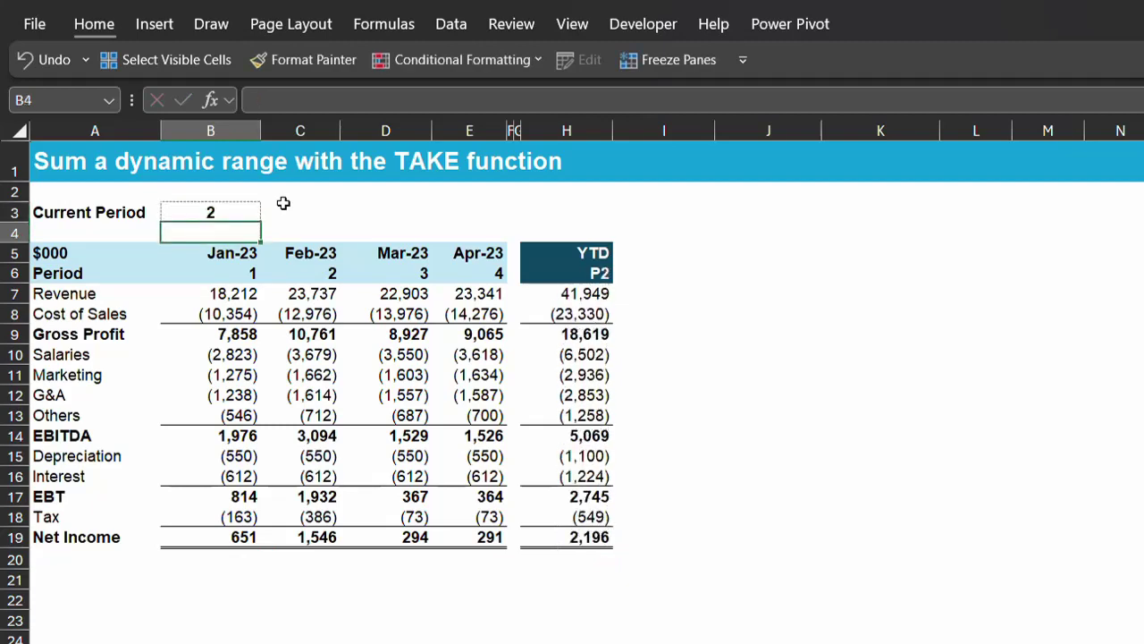
# - Enter =COUNTA(B6:E6) in the All columns cell to count the four months
pyautogui.press('Up')
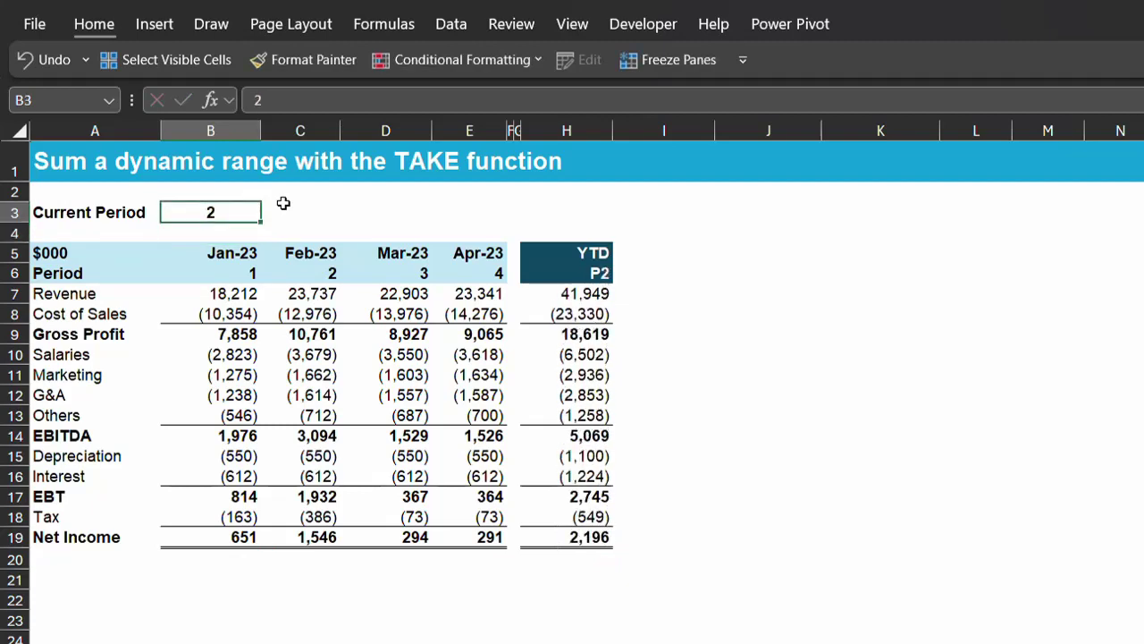
pyautogui.write('4')
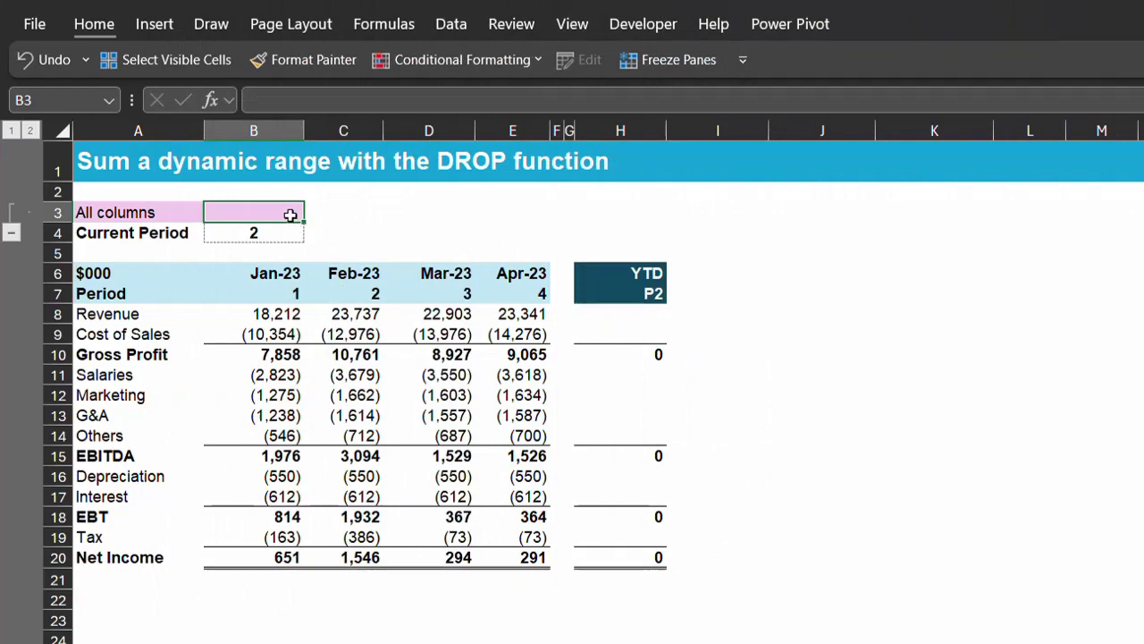
pyautogui.write('=counta')
pyautogui.press('Tab')
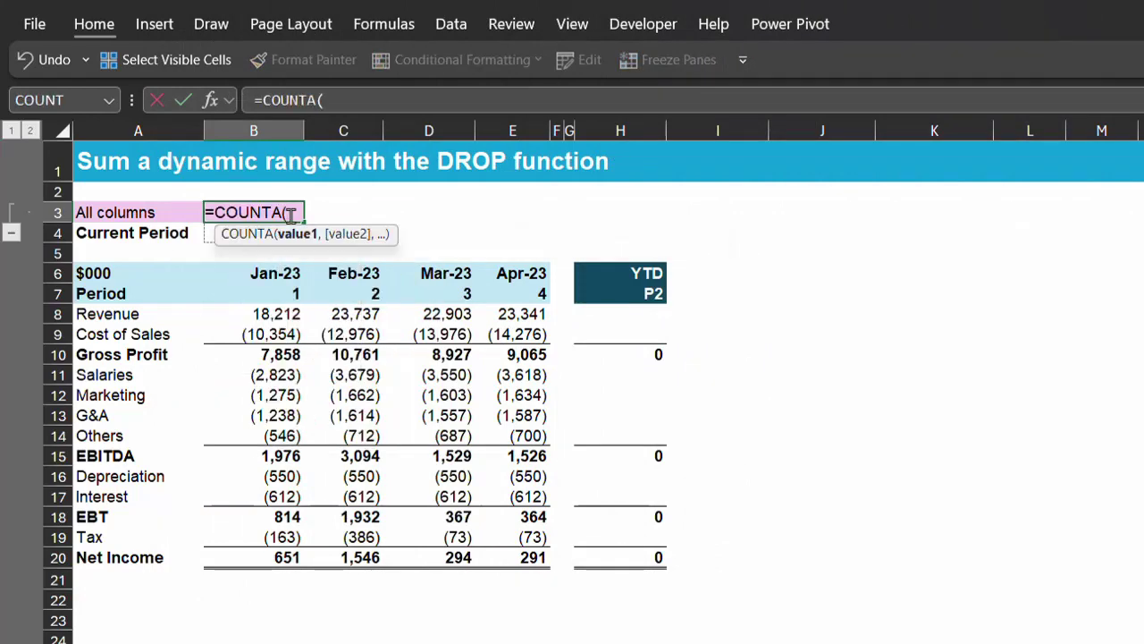
pyautogui.moveTo(295, 272); pyautogui.dragTo(499, 272)
pyautogui.press('Return')
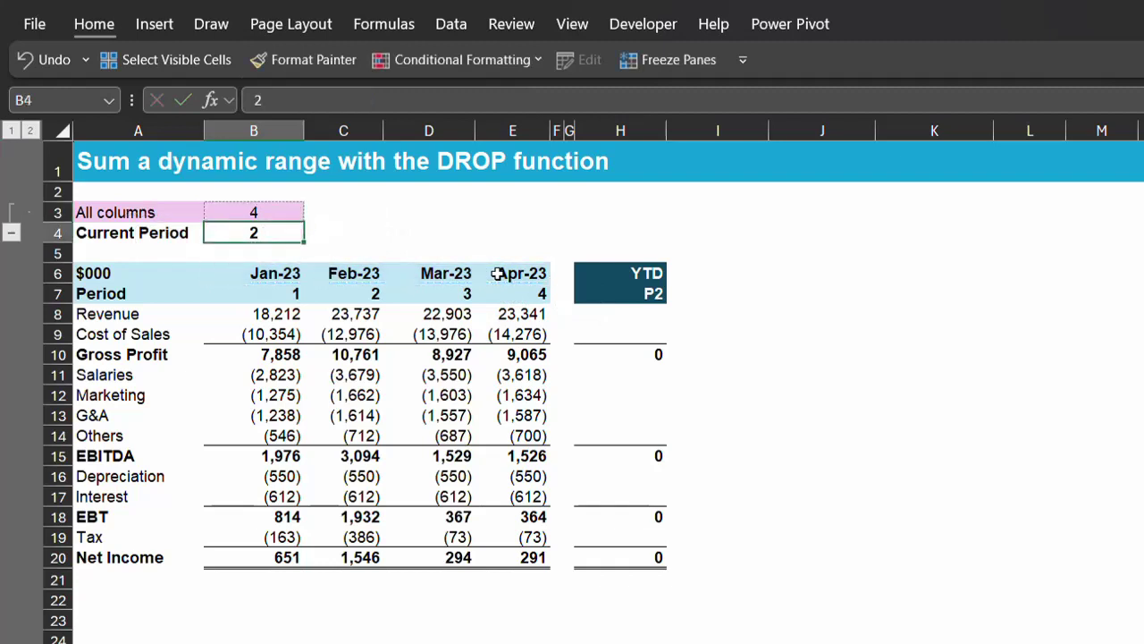
# - Enter =DROP(B8:E8,,$B$4-$B$3) in the Revenue YTD cell H8
pyautogui.click(612, 313)
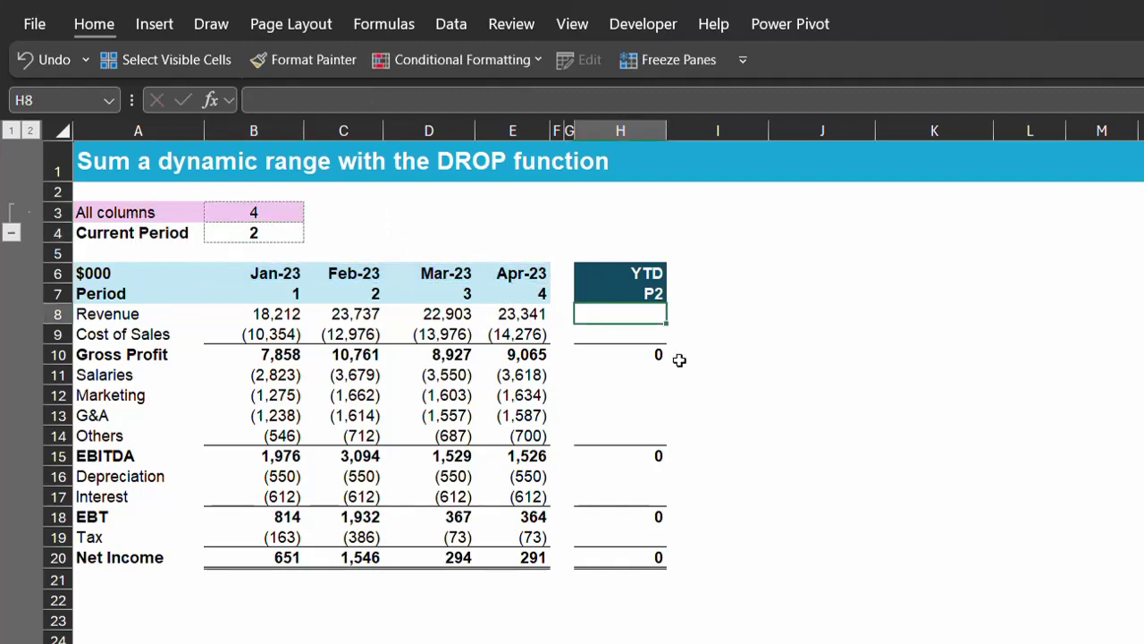
pyautogui.write('=drop')
pyautogui.press('Tab')
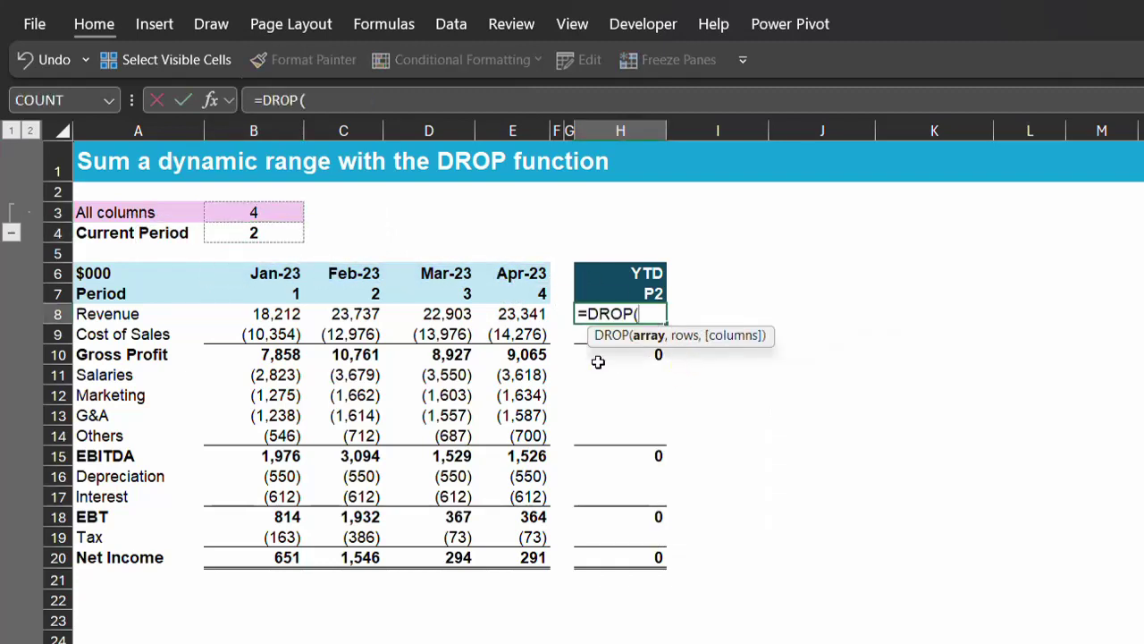
pyautogui.moveTo(288, 317); pyautogui.dragTo(502, 317)
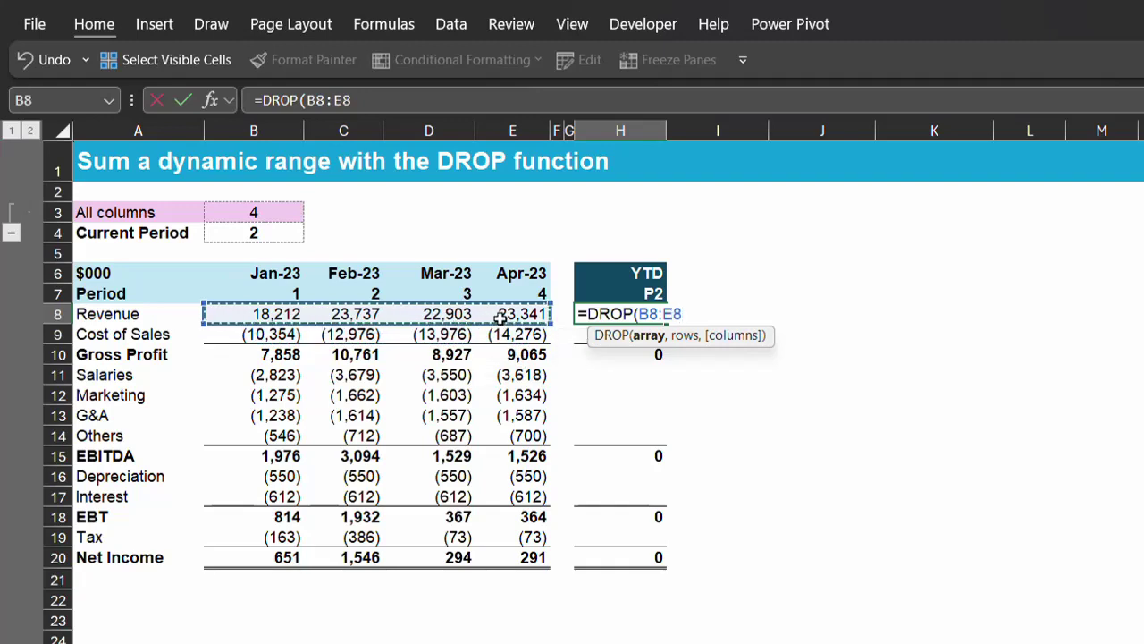
pyautogui.write(',')
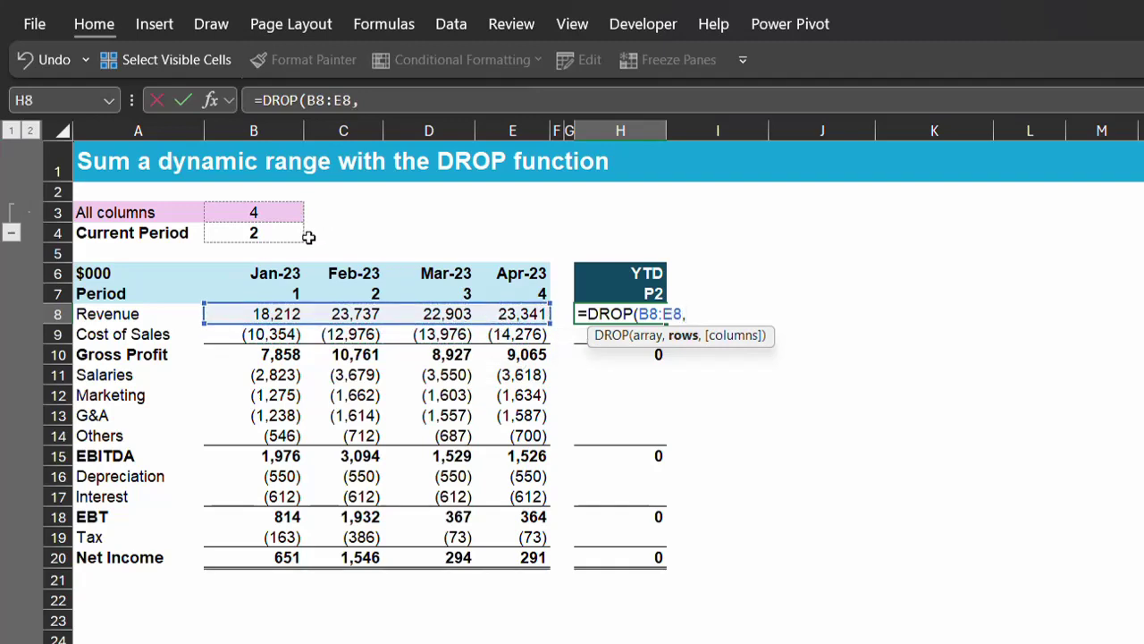
pyautogui.write(',')
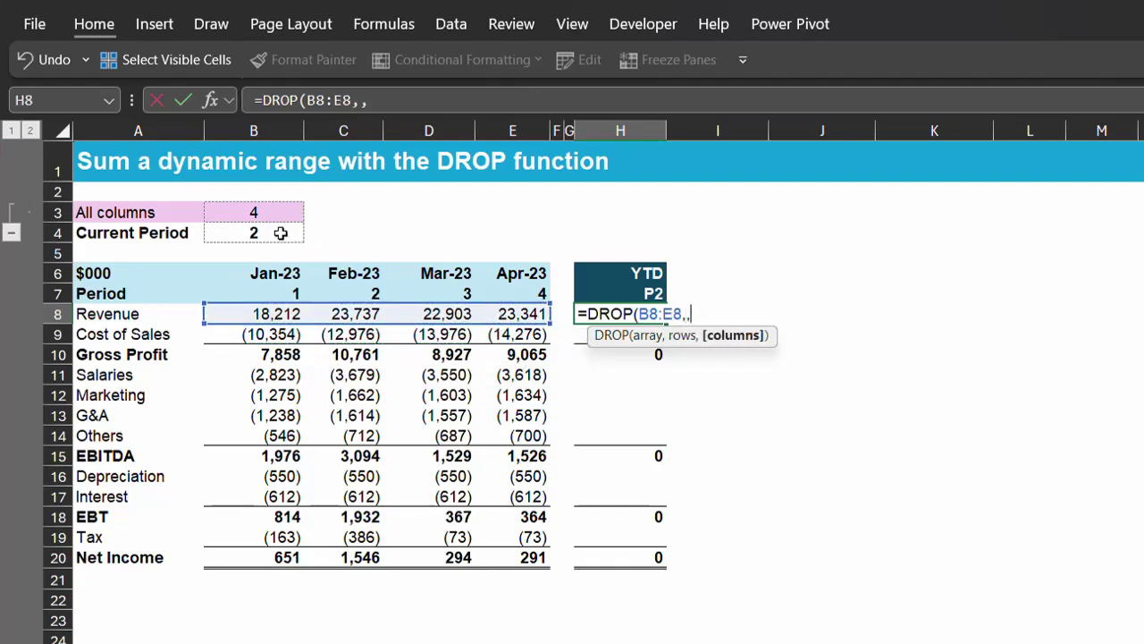
pyautogui.click(281, 233)
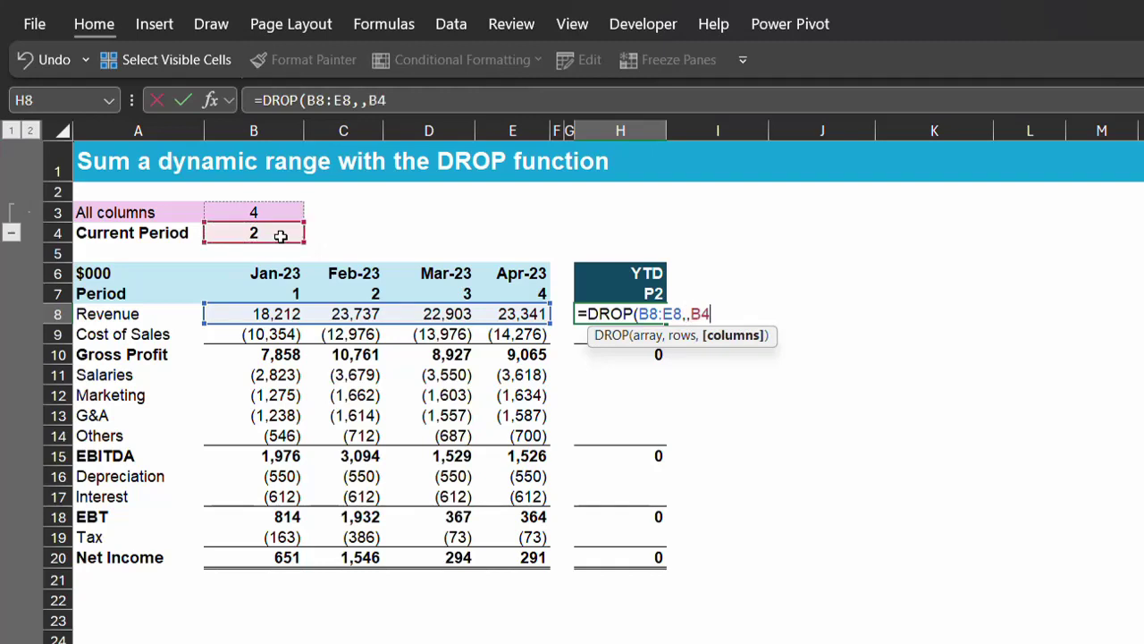
pyautogui.press('F4')
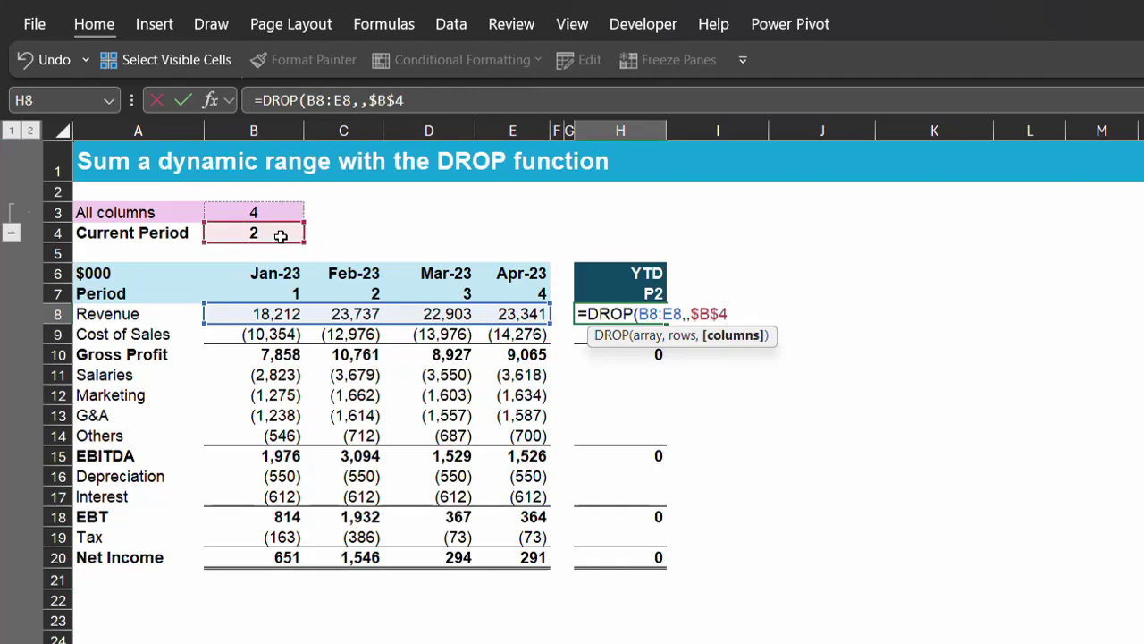
pyautogui.write('-')
pyautogui.click(248, 209)
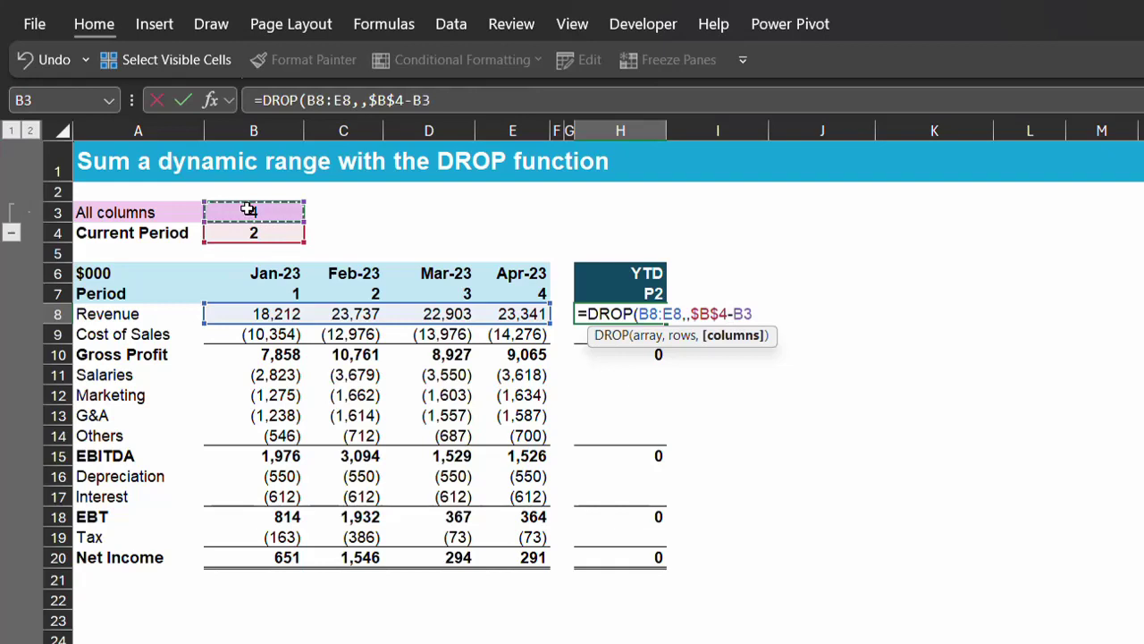
pyautogui.press('F4')
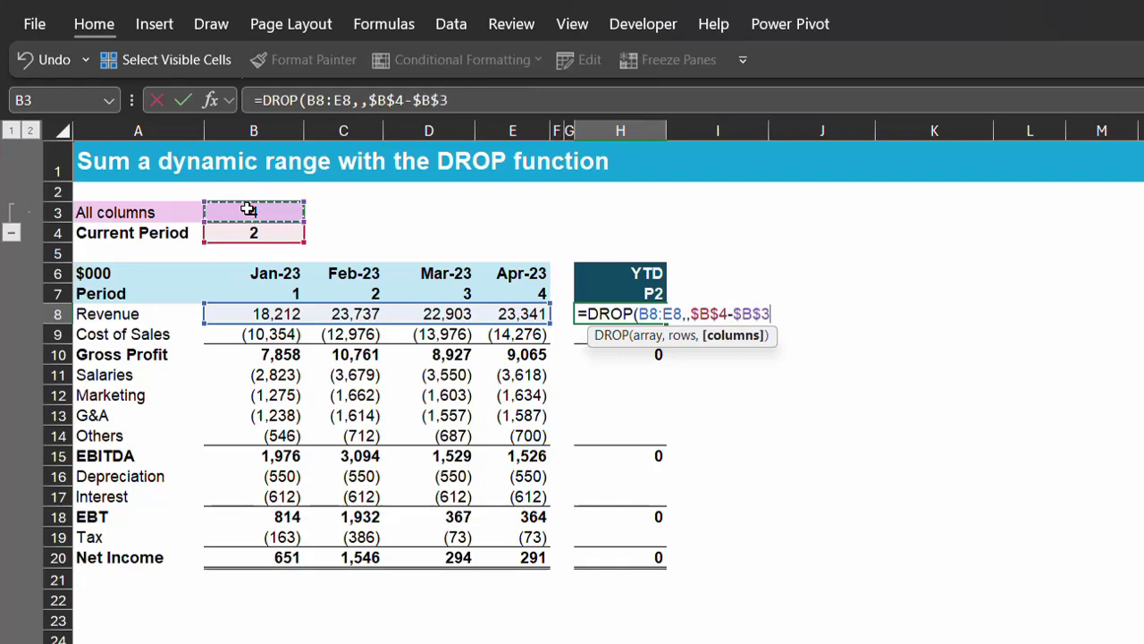
pyautogui.write(')')
pyautogui.press('Return')
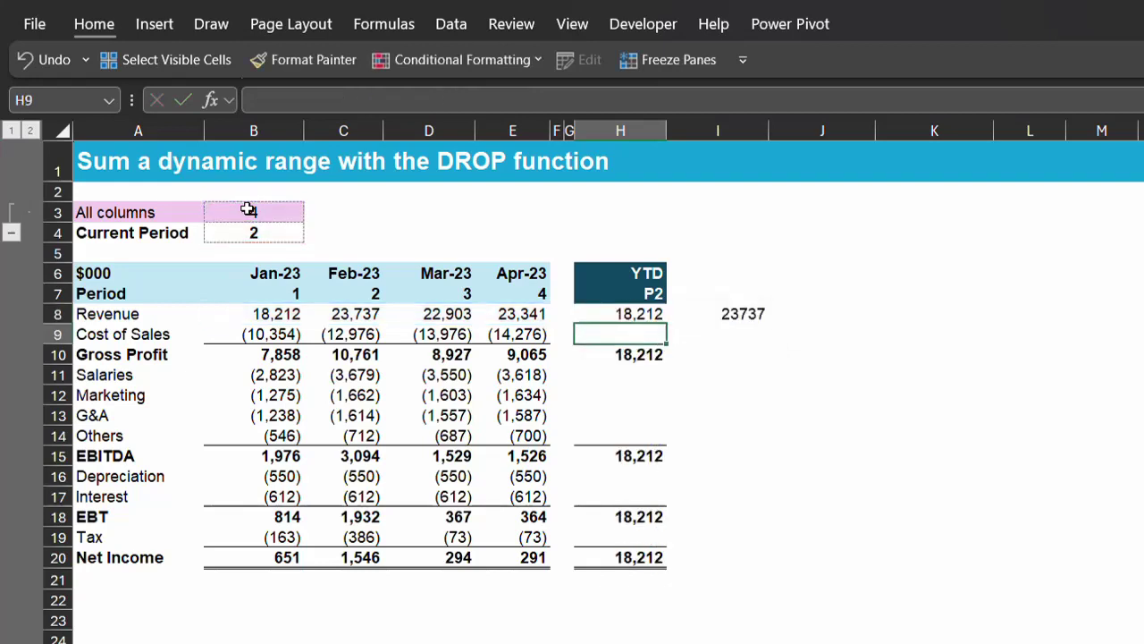
# - Wrap the Revenue YTD formula in SUM to show 41,949, and copy it
pyautogui.press('Up')
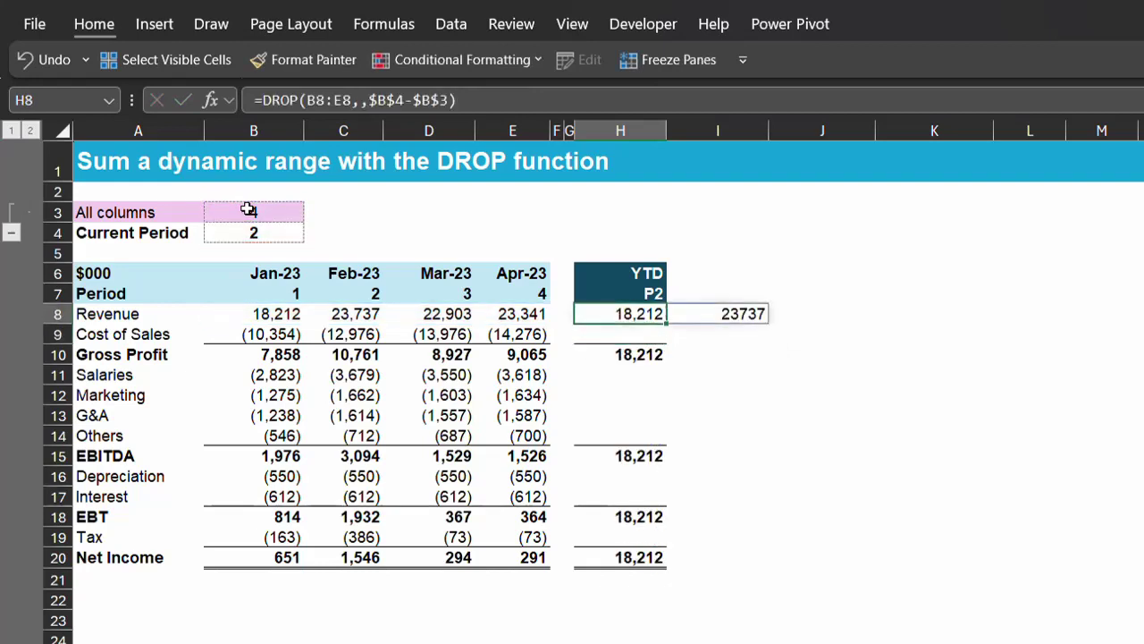
pyautogui.press('F2')
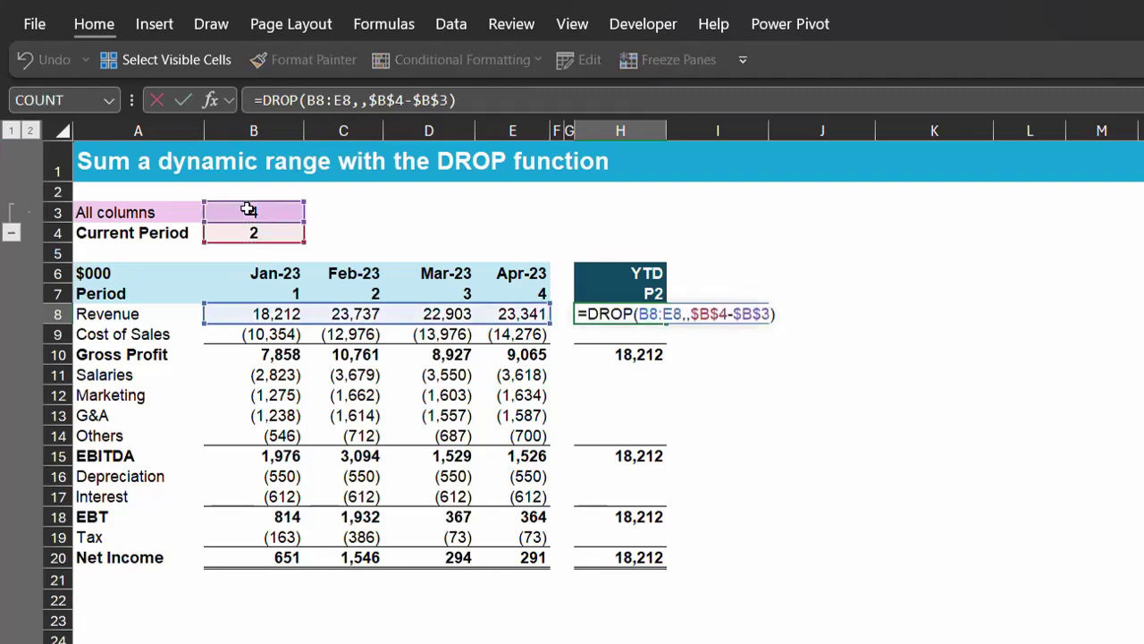
pyautogui.write('su')
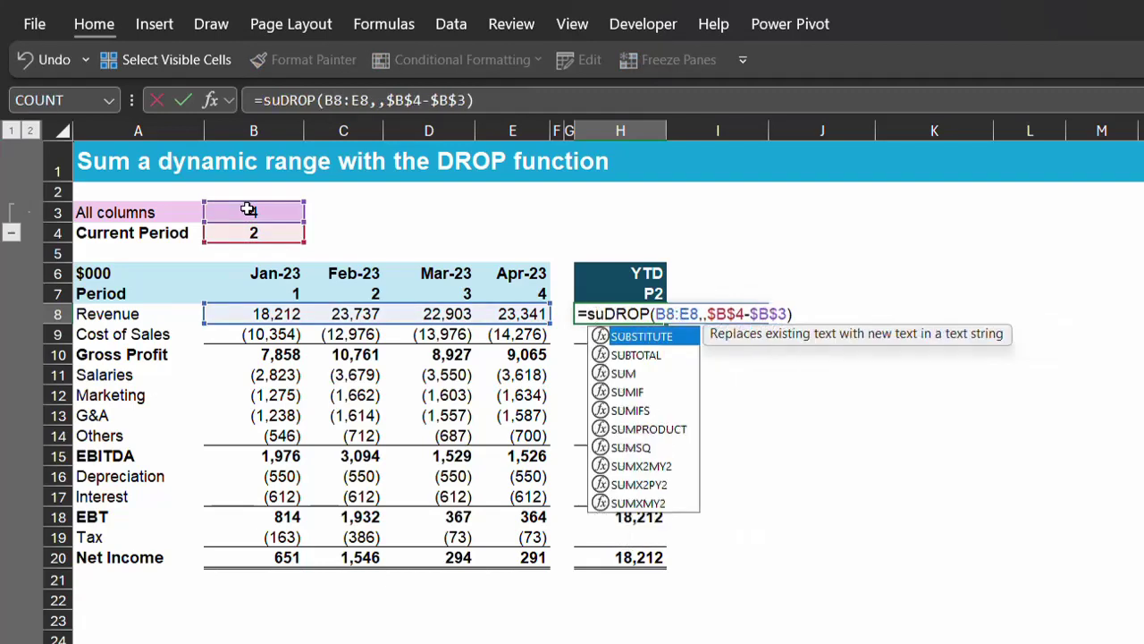
pyautogui.write('m')
pyautogui.press('Tab')
pyautogui.write(')')
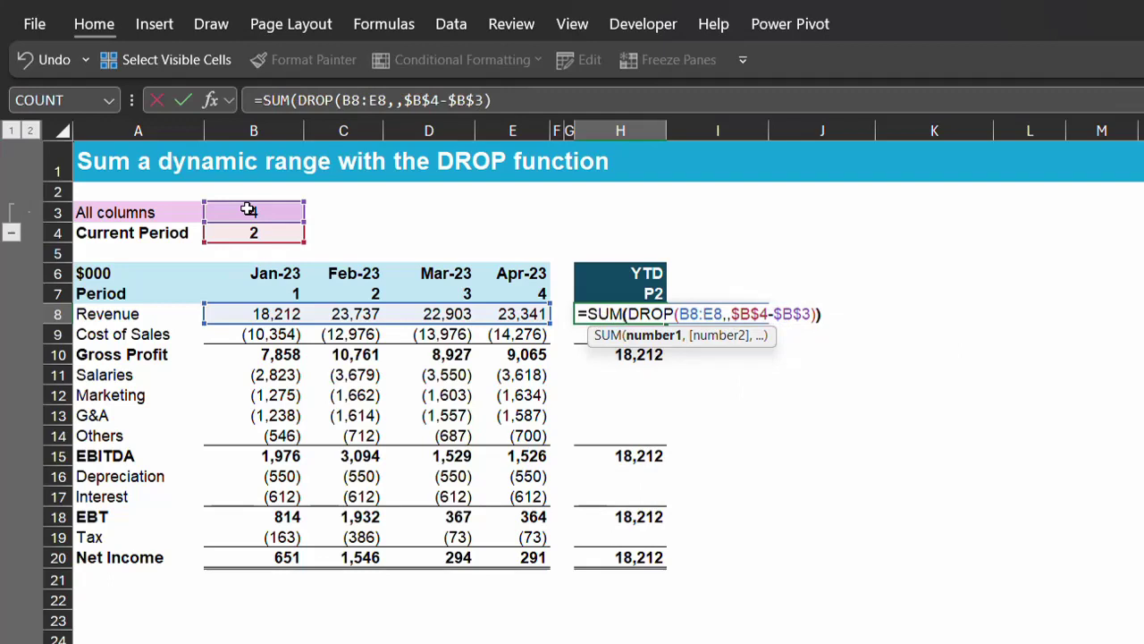
pyautogui.press('Return')
pyautogui.press('Up')
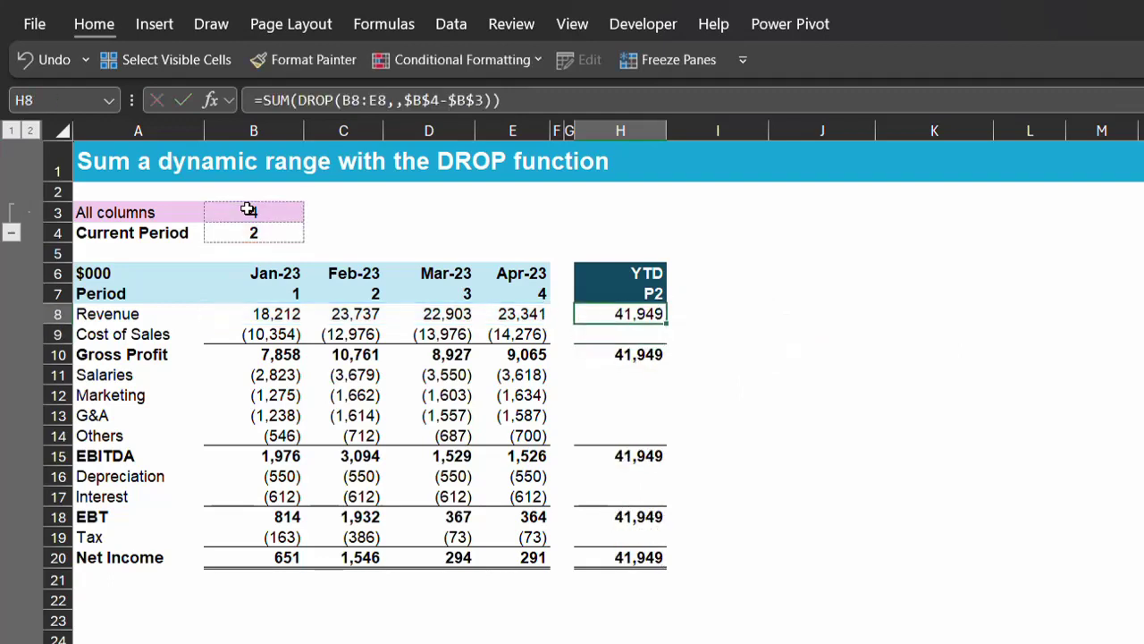
pyautogui.hotkey('ctrl', 'c')
# - Paste the formula as Formulas into H9, H11:H14, H16:H17 and H19, then collapse the All columns row
pyautogui.click(573, 330)
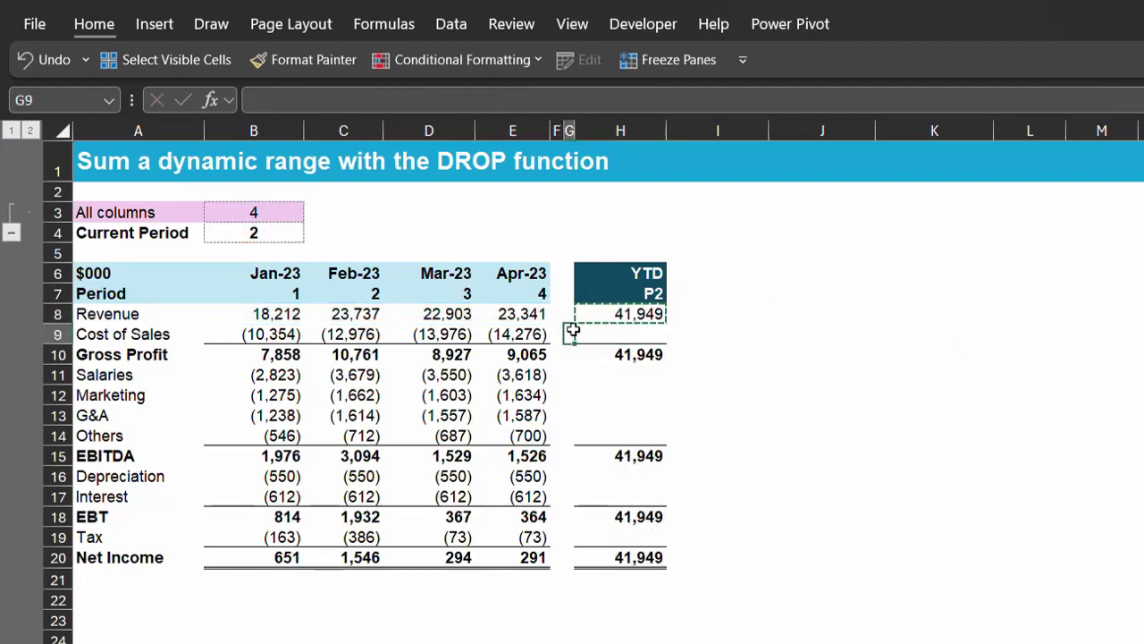
pyautogui.click(593, 331)
pyautogui.keyDown('ctrl'); pyautogui.click(636, 377); pyautogui.keyUp('ctrl')
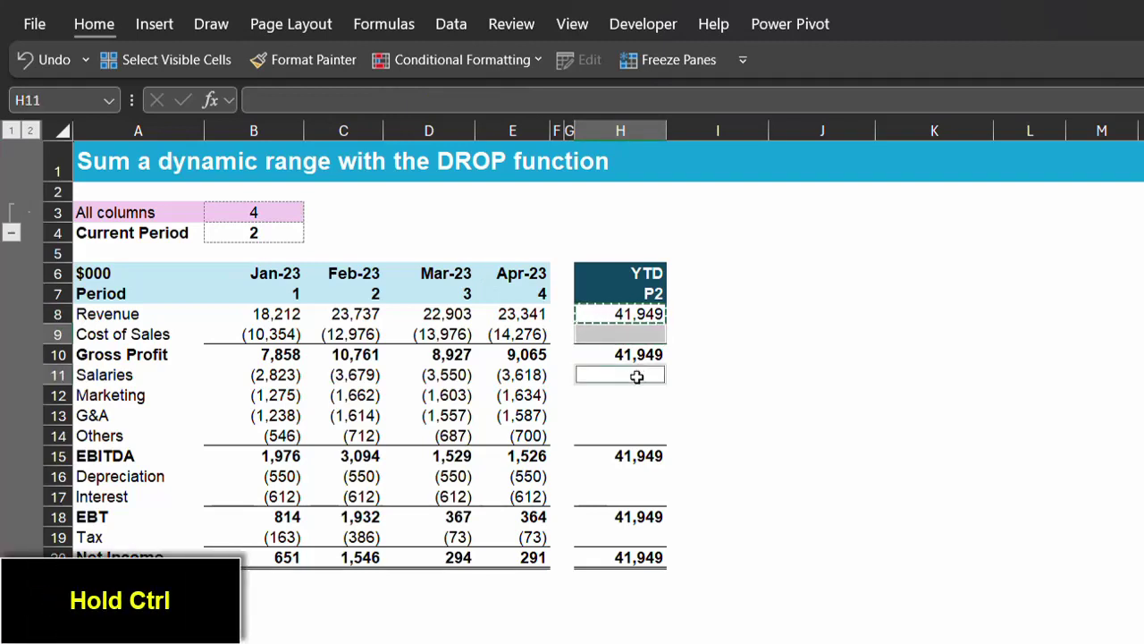
pyautogui.keyDown('ctrl'); pyautogui.moveTo(636, 376); pyautogui.dragTo(642, 433); pyautogui.keyUp('ctrl')
pyautogui.keyDown('ctrl'); pyautogui.moveTo(643, 476); pyautogui.dragTo(647, 502); pyautogui.keyUp('ctrl')
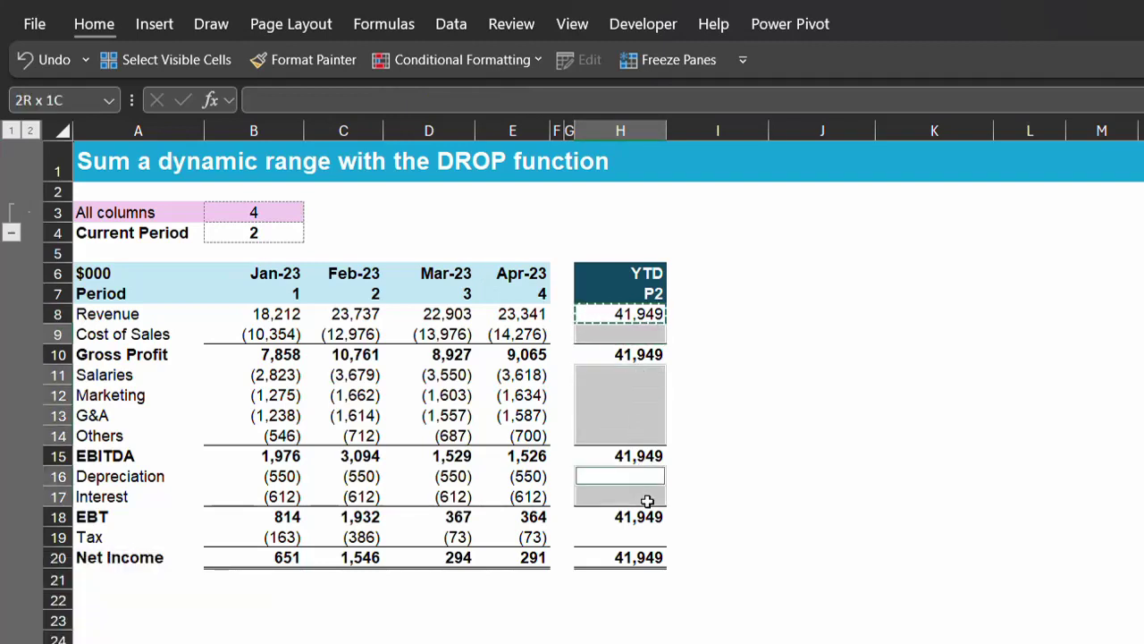
pyautogui.keyDown('ctrl'); pyautogui.click(650, 533); pyautogui.keyUp('ctrl')
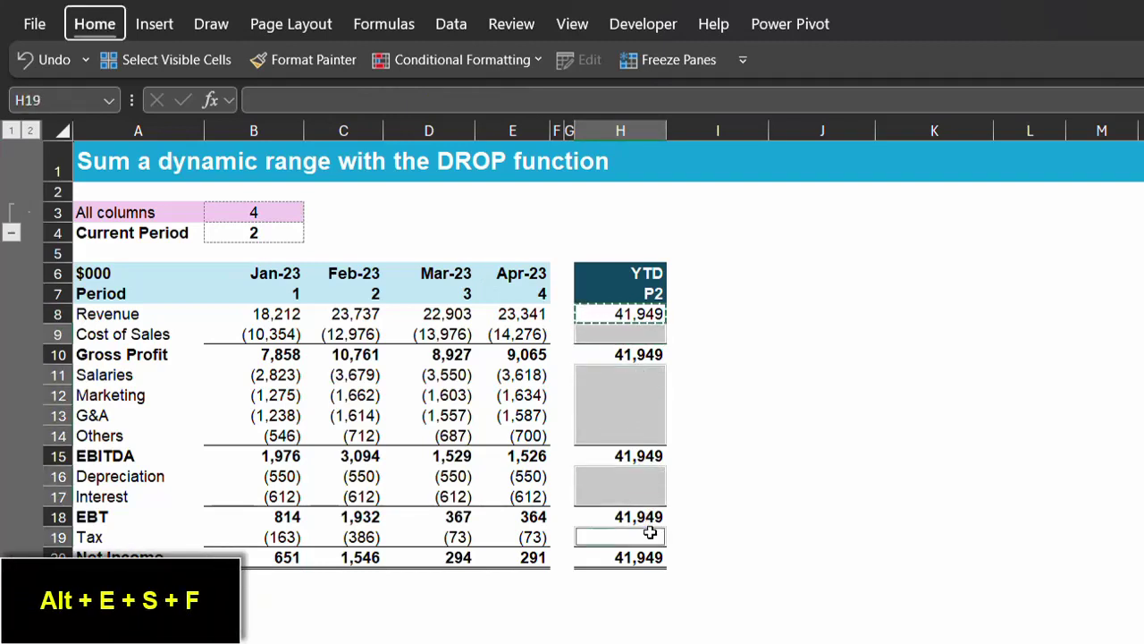
pyautogui.hotkey('alt', 'e')
pyautogui.press('s')
pyautogui.press('f')
pyautogui.press('Return')
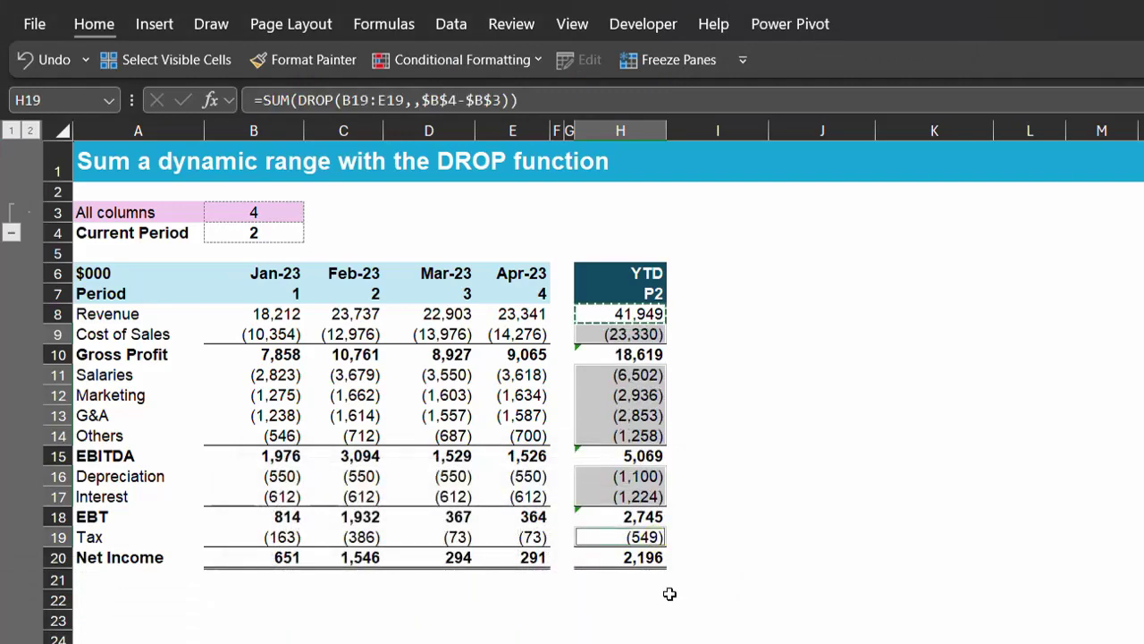
pyautogui.click(669, 593)
pyautogui.click(268, 232)
# - Set Current Period to 1, then 2, watching the YTD column recalculate
pyautogui.hotkey('alt', 'a')
pyautogui.write('h')
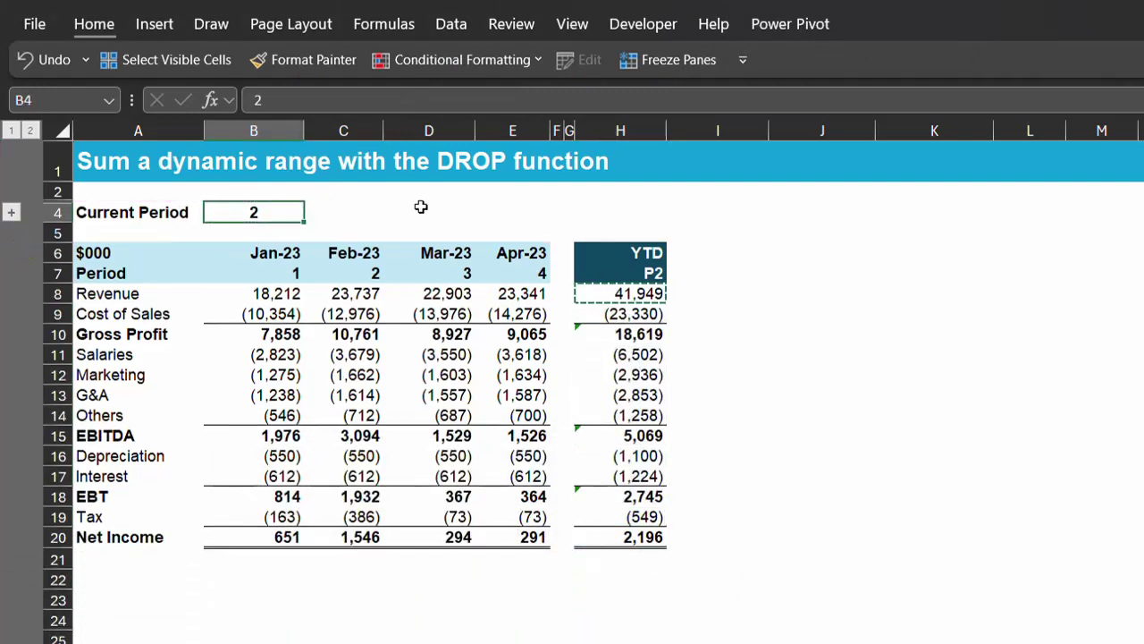
pyautogui.write('1')
pyautogui.press('Return')
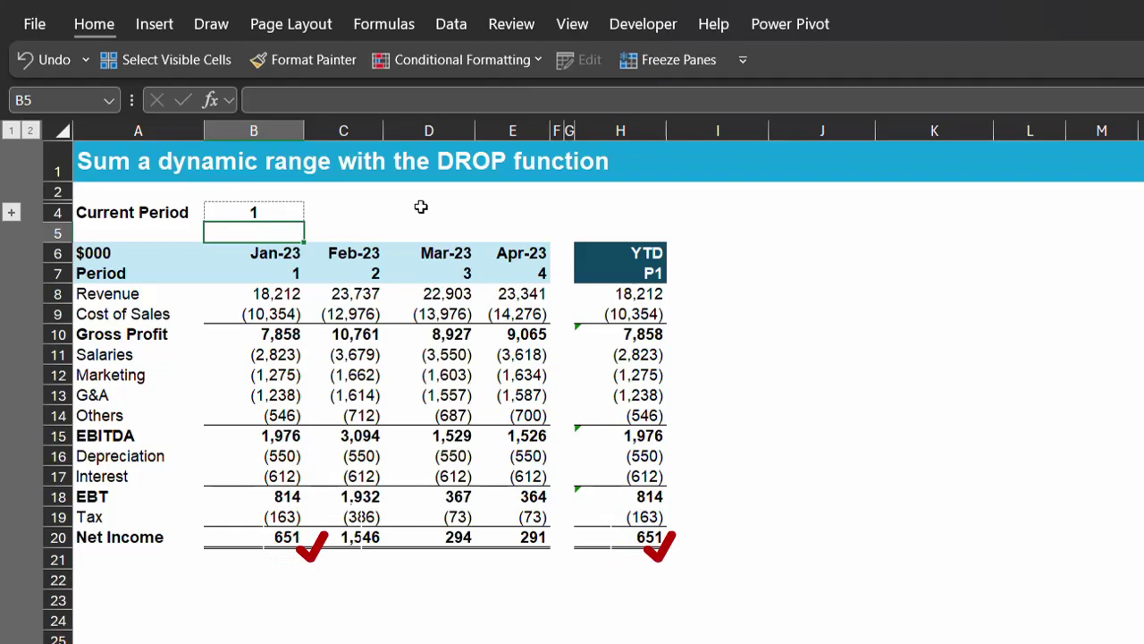
pyautogui.press('Up')
pyautogui.write('2')
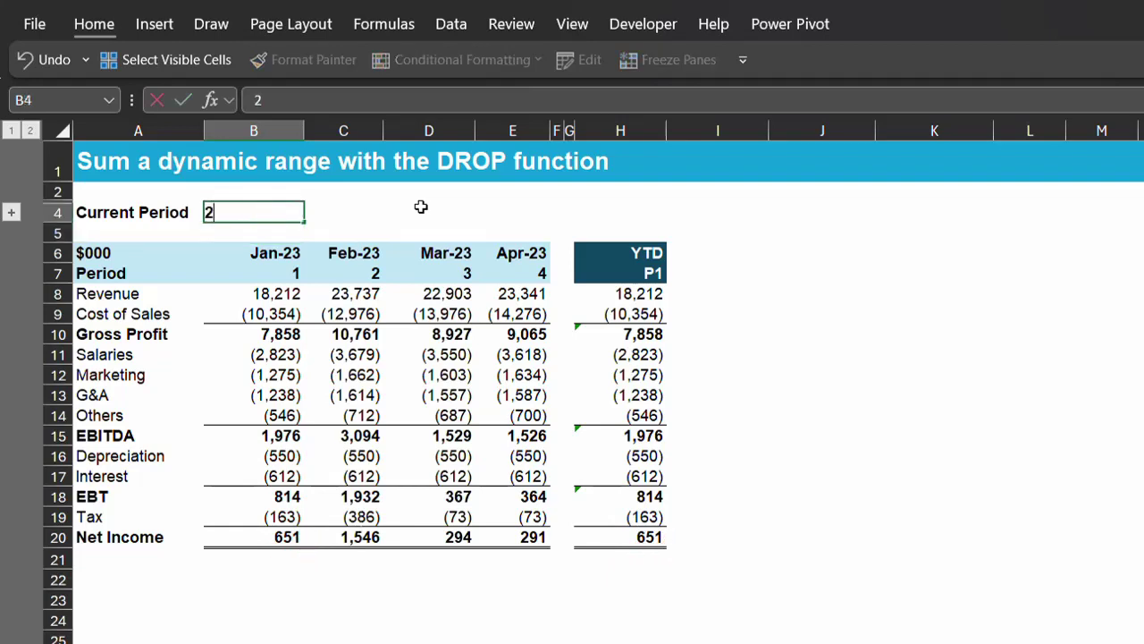
pyautogui.hotkey('ctrl', 'Return')
# - Step Current Period through 3 and 4, then back to 1, showing Net Income 651
pyautogui.write('3')
pyautogui.press('Return')
pyautogui.press('Up')
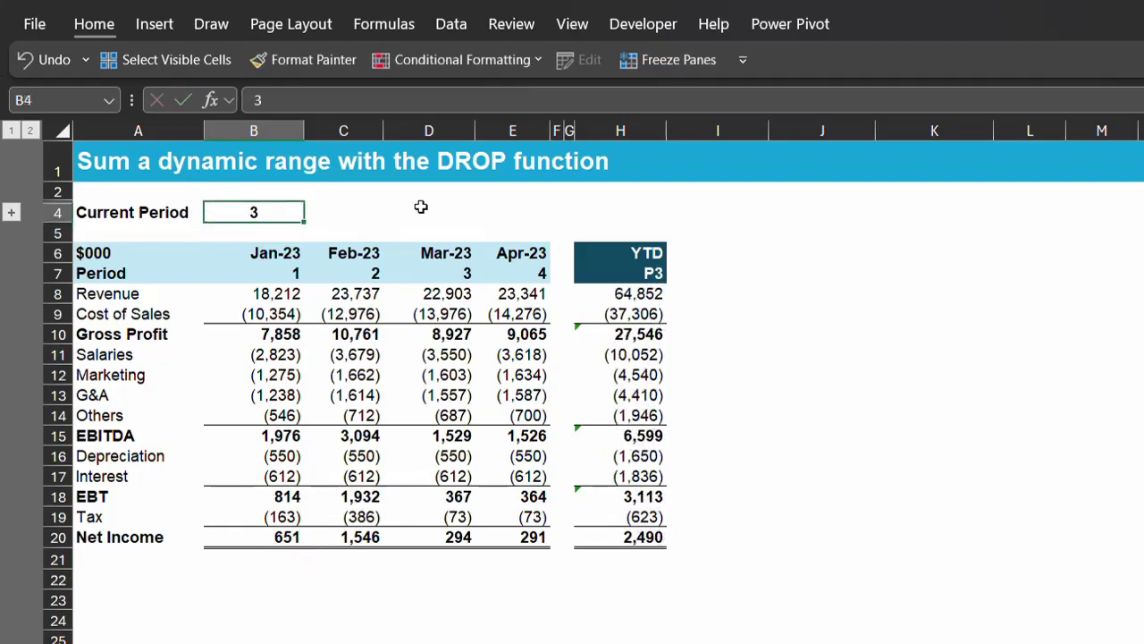
pyautogui.write('4')
pyautogui.press('Return')
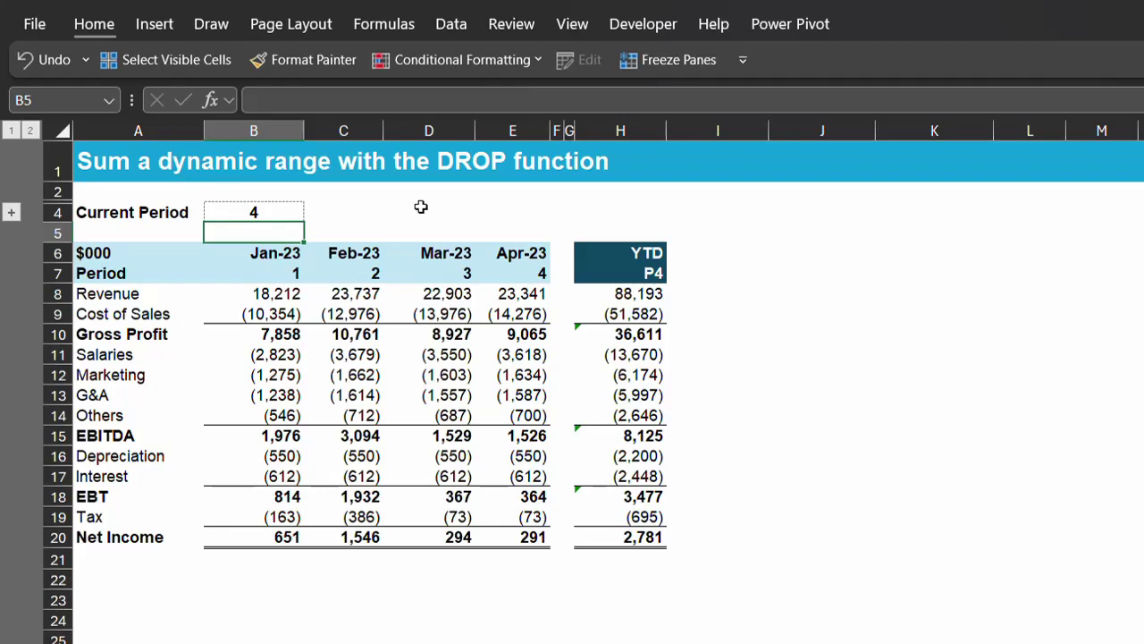
pyautogui.press('Down')
pyautogui.press('Up')
pyautogui.press('Up')
pyautogui.write('1')
pyautogui.hotkey('ctrl', 'Return')
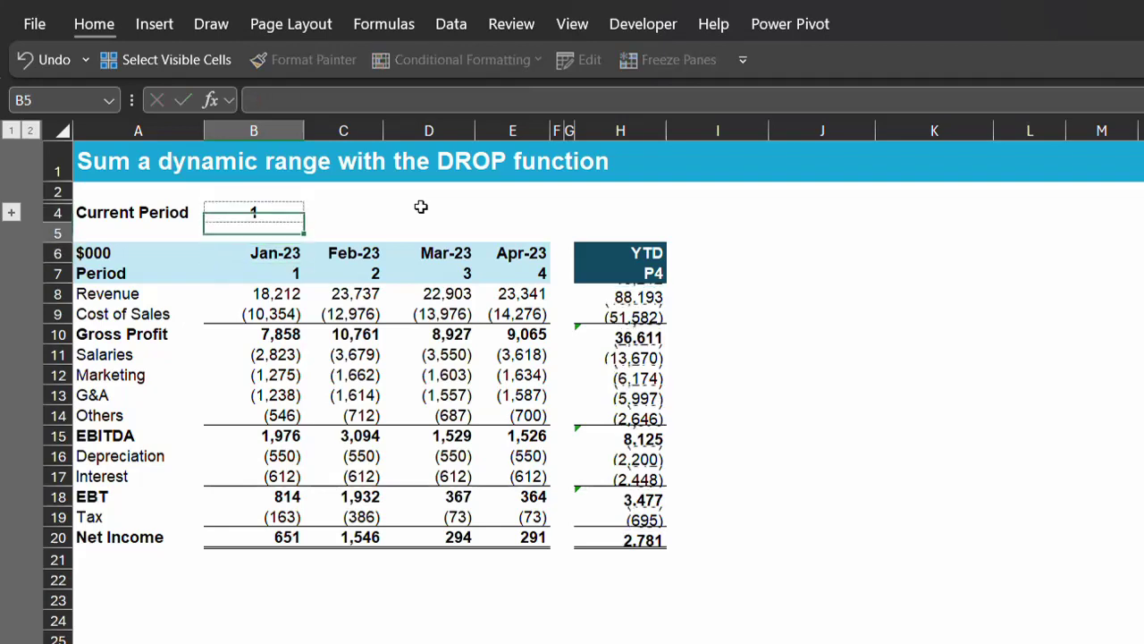
pyautogui.hotkey('ctrl', 'c')
pyautogui.press('Down')
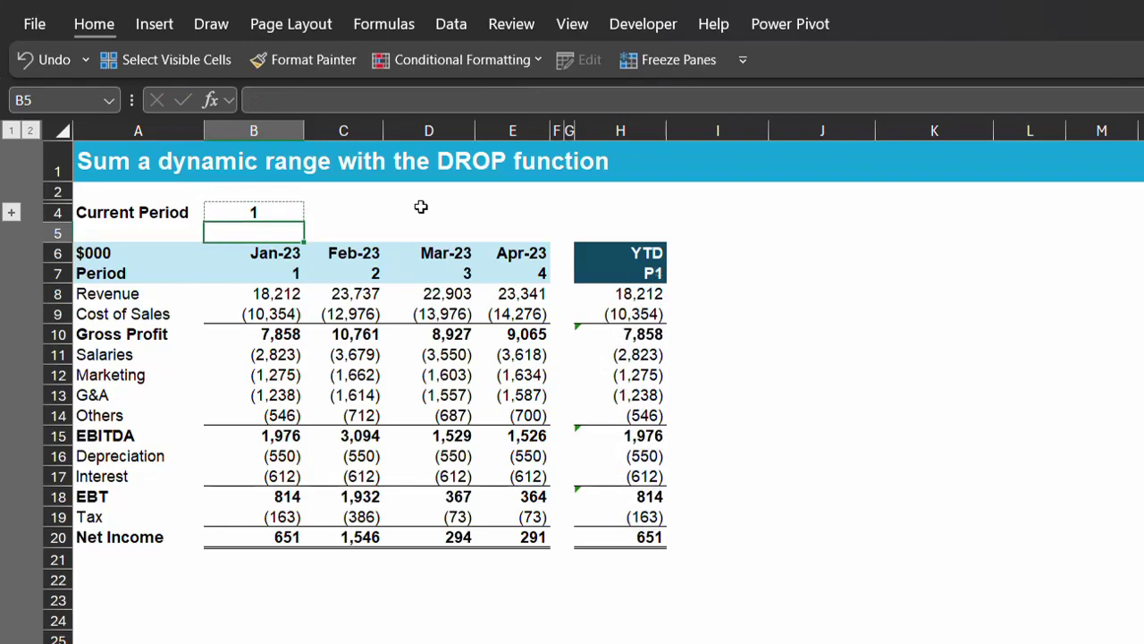